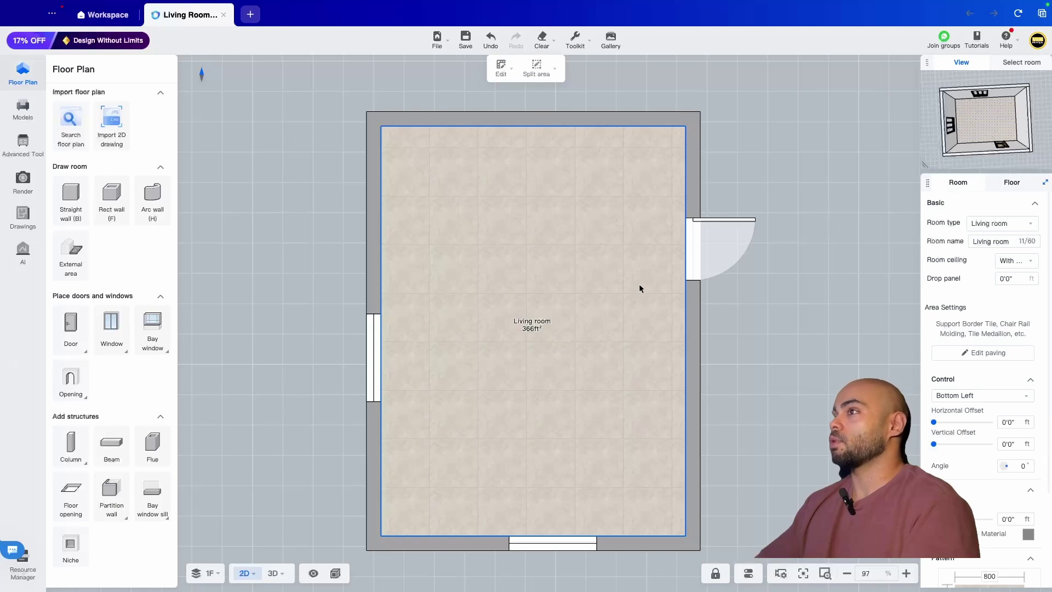
Open the AI style template library, filter its spaces to Living Room, and preview the third whole-house living room template.
click(21, 256)
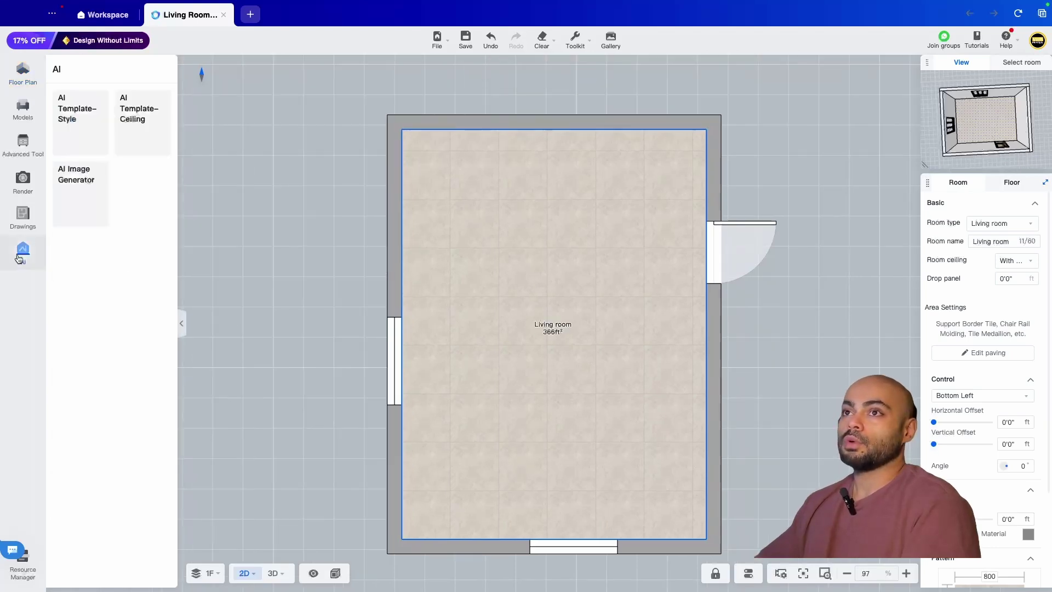
click(76, 124)
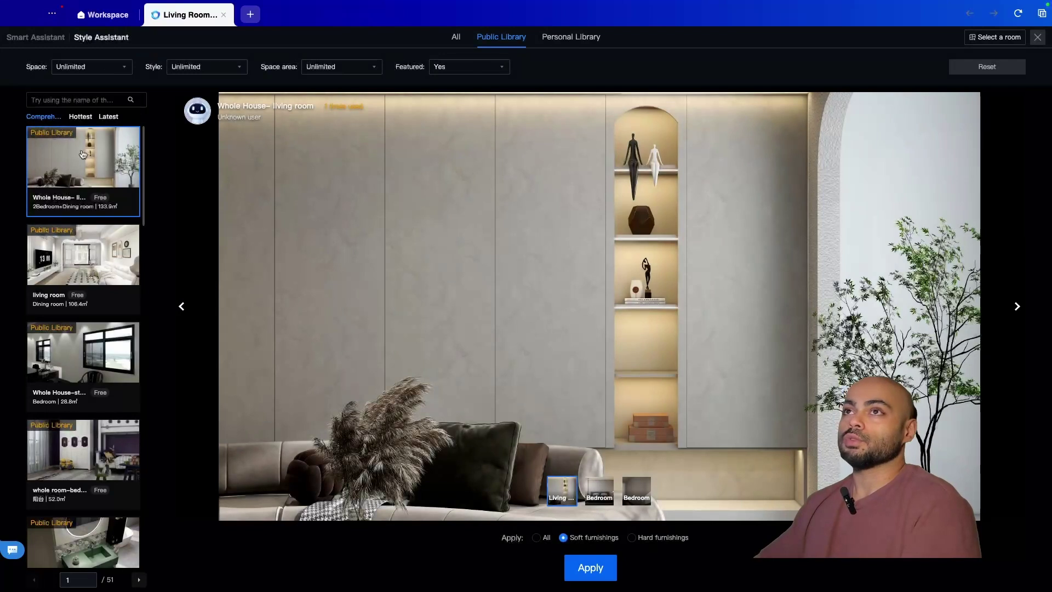
click(80, 67)
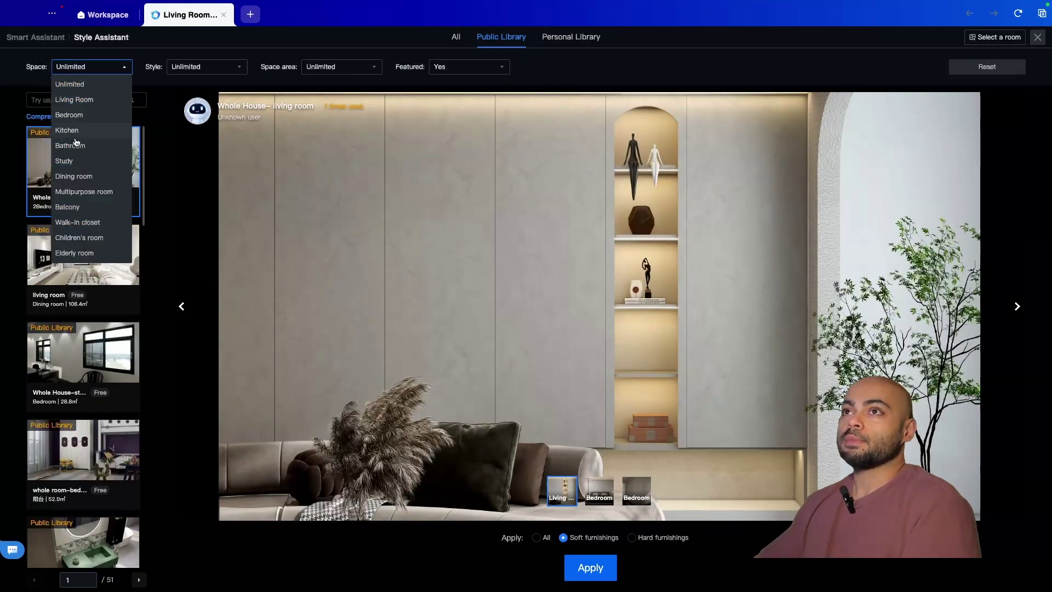
click(76, 100)
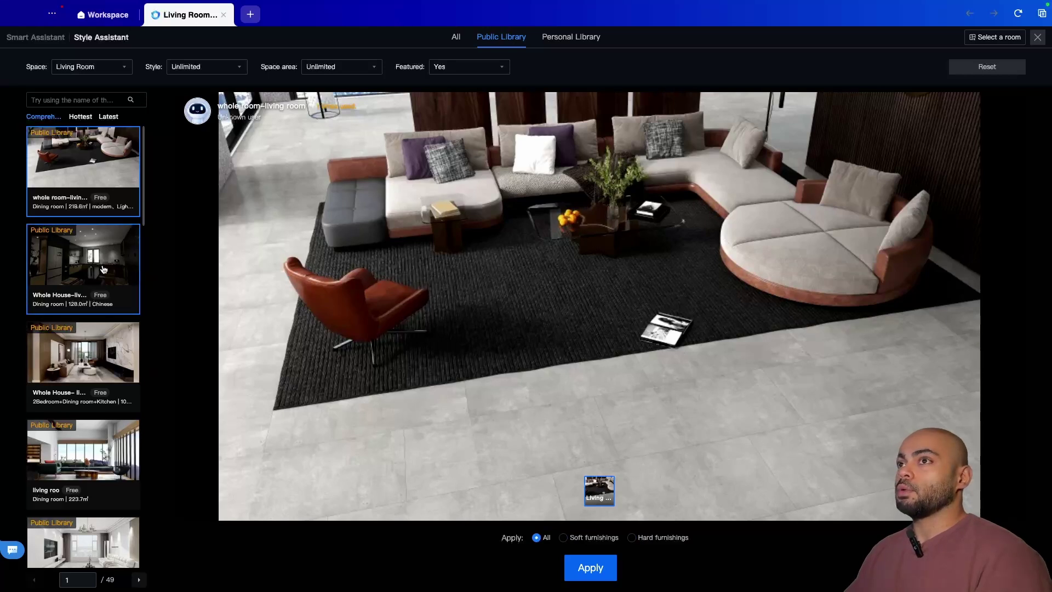
click(131, 345)
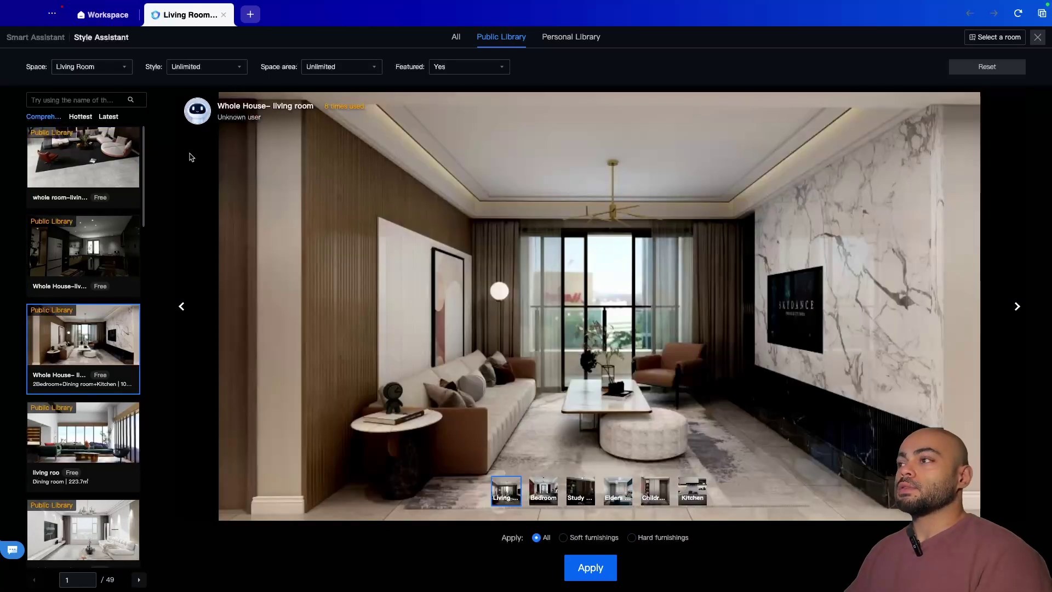
Limit the templates to 60㎡ and below and apply all furnishings of the "28 side light luxury wind two rooms" template.
click(338, 70)
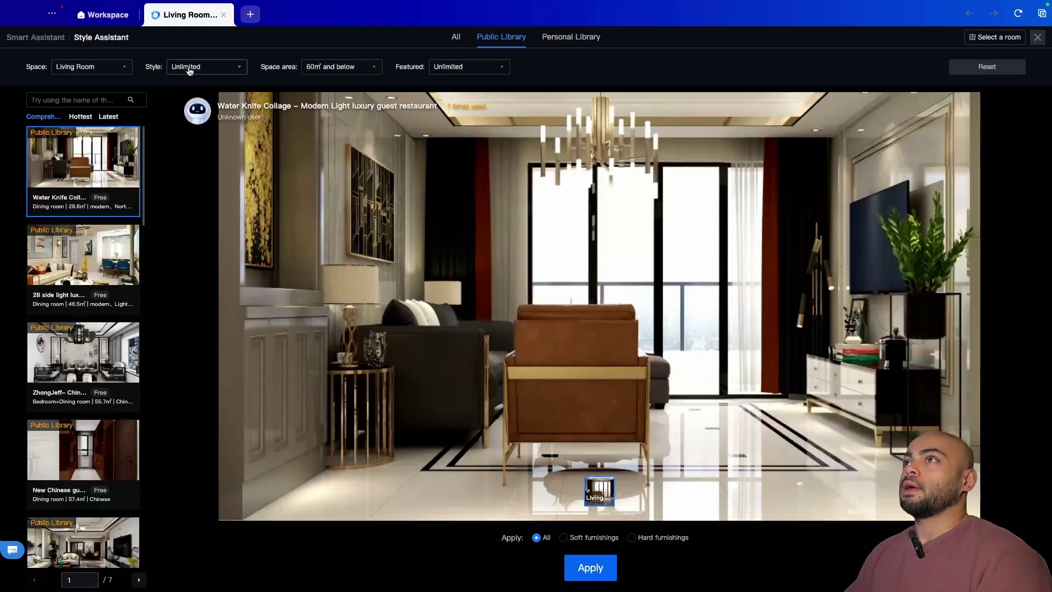
click(189, 70)
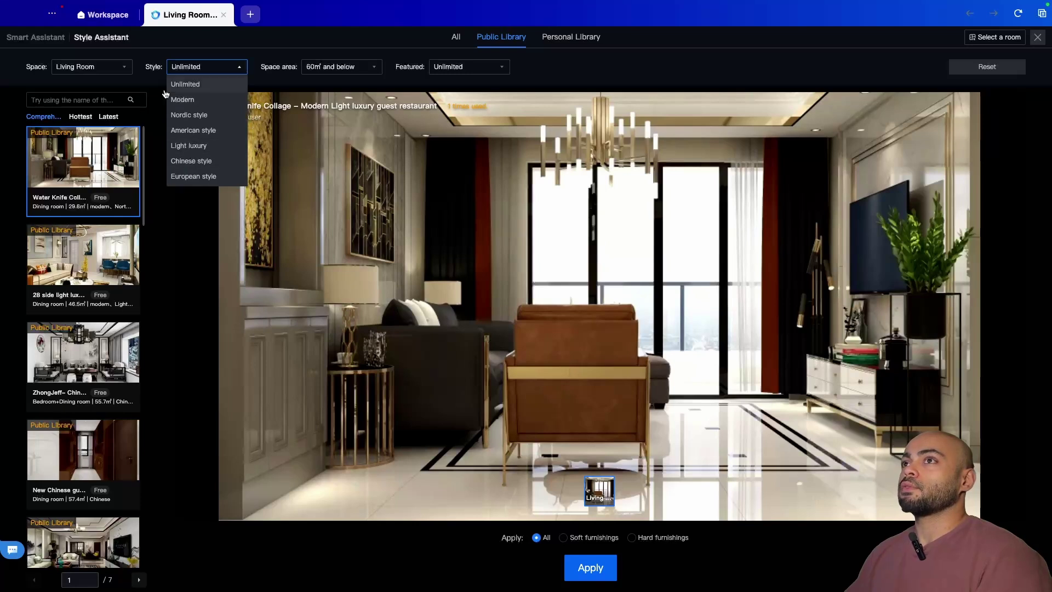
scroll(96, 220, down, 1)
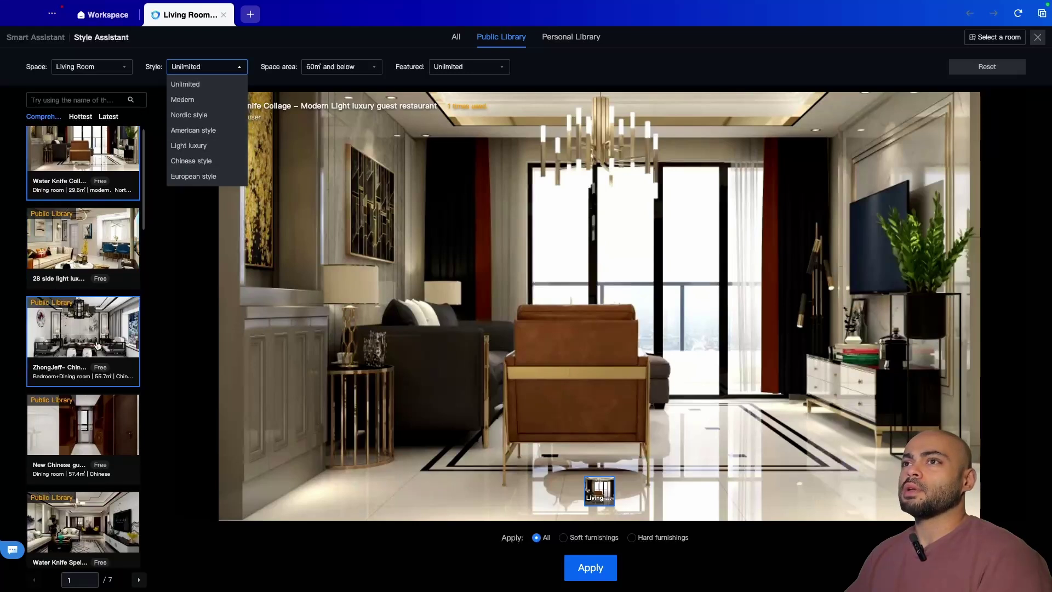
click(82, 229)
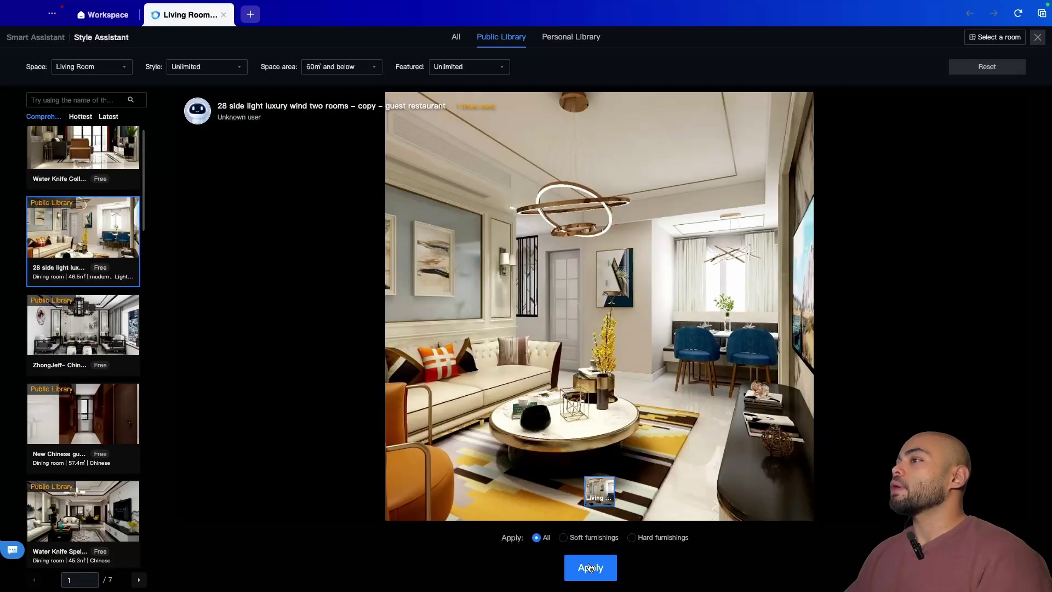
click(590, 567)
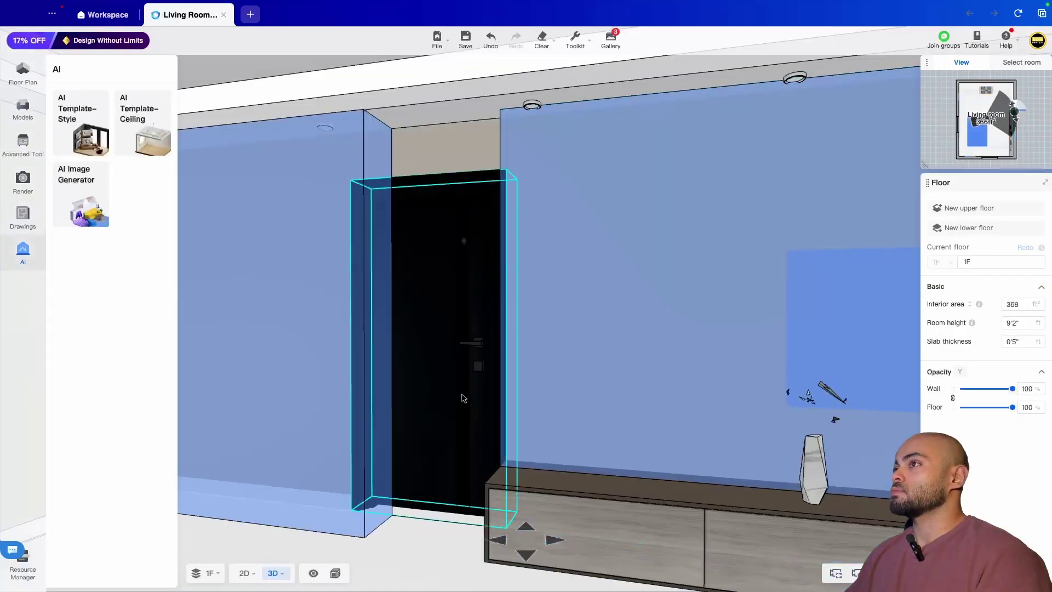
In the 2D floor plan, move the dining table away from the wall behind its chairs, to about 5'1" from the sofa.
click(400, 525)
drag(400, 525, 362, 444)
mouse_move(244, 573)
click(232, 508)
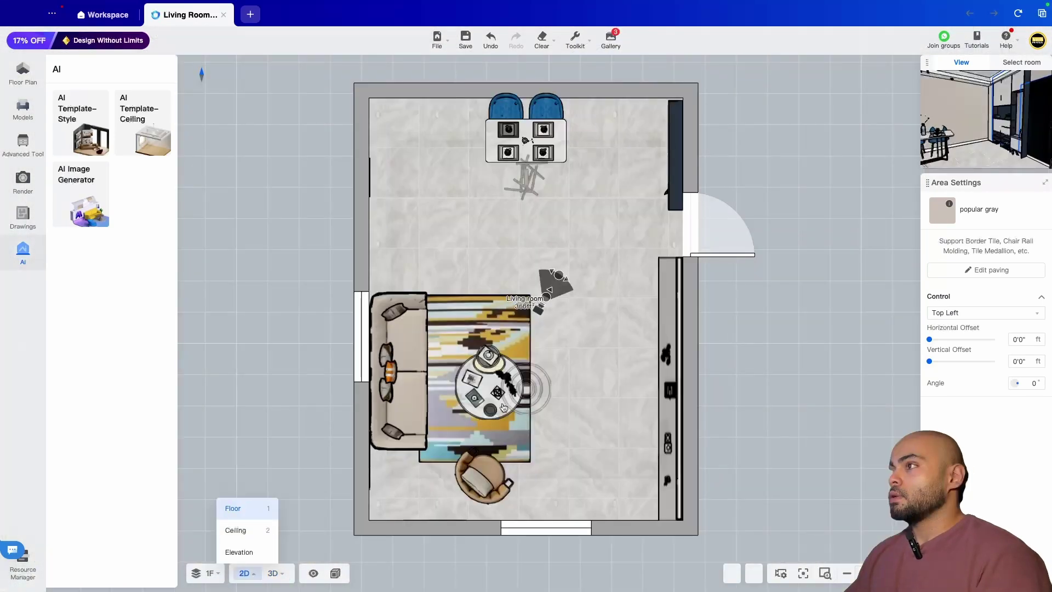
scroll(571, 290, down, 2)
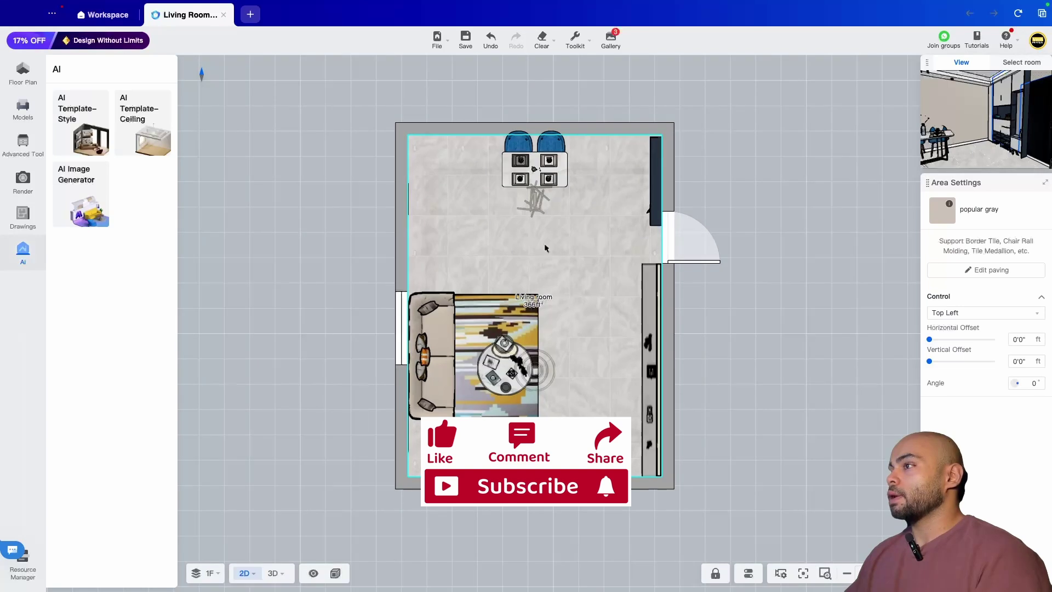
click(501, 441)
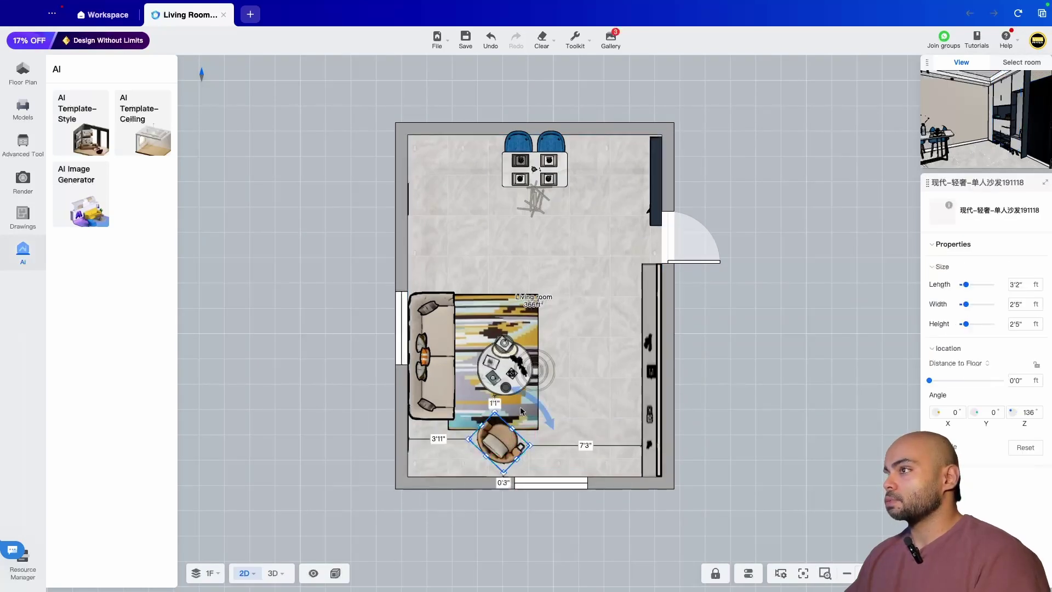
click(546, 178)
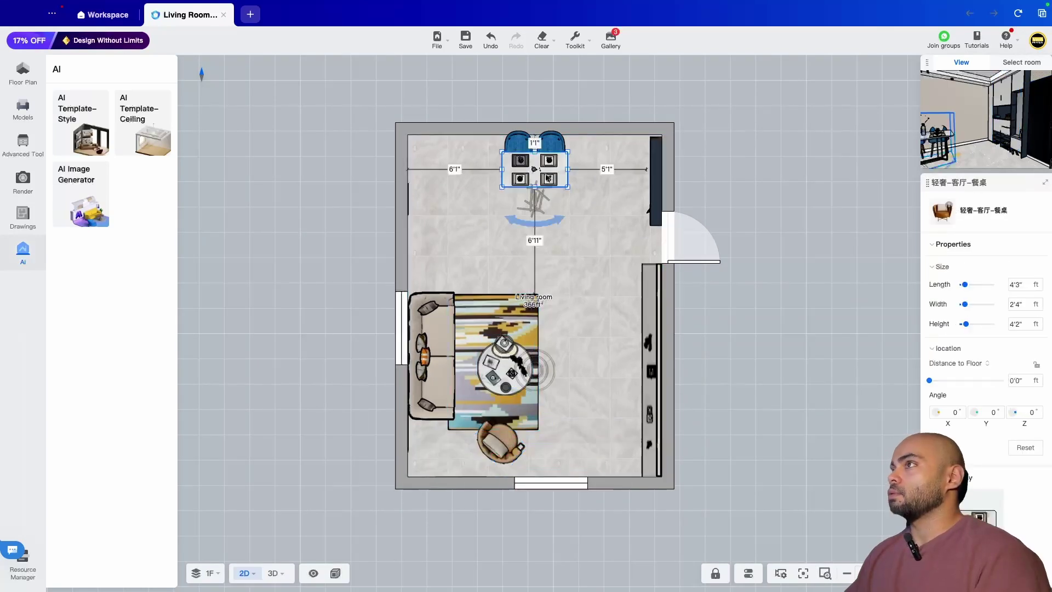
drag(546, 178, 548, 215)
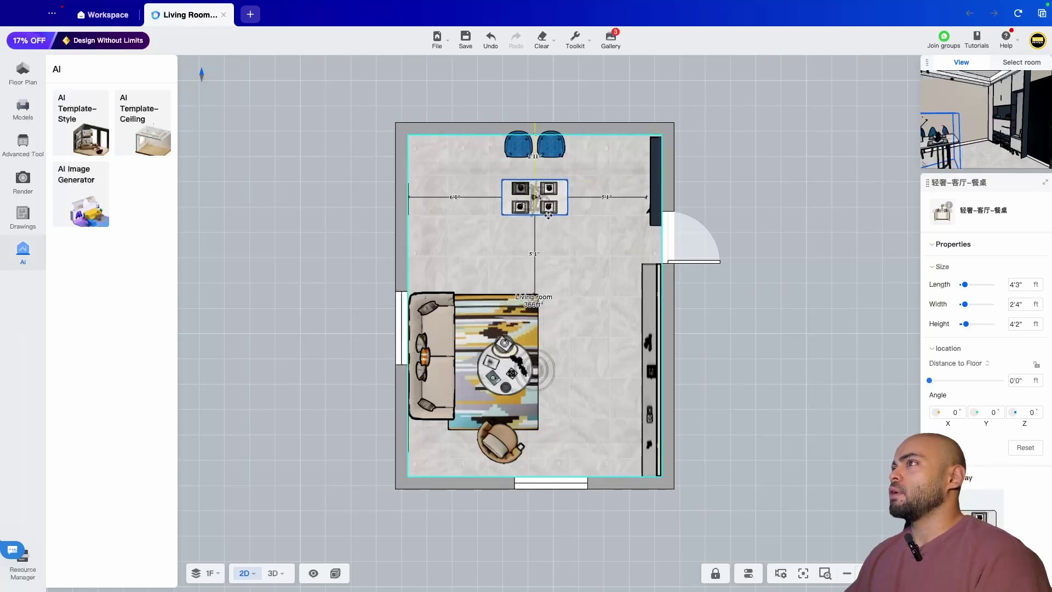
Move the two blue dining chairs up against the table, about 1'2" from the wall.
click(557, 151)
drag(559, 153, 518, 176)
click(518, 154)
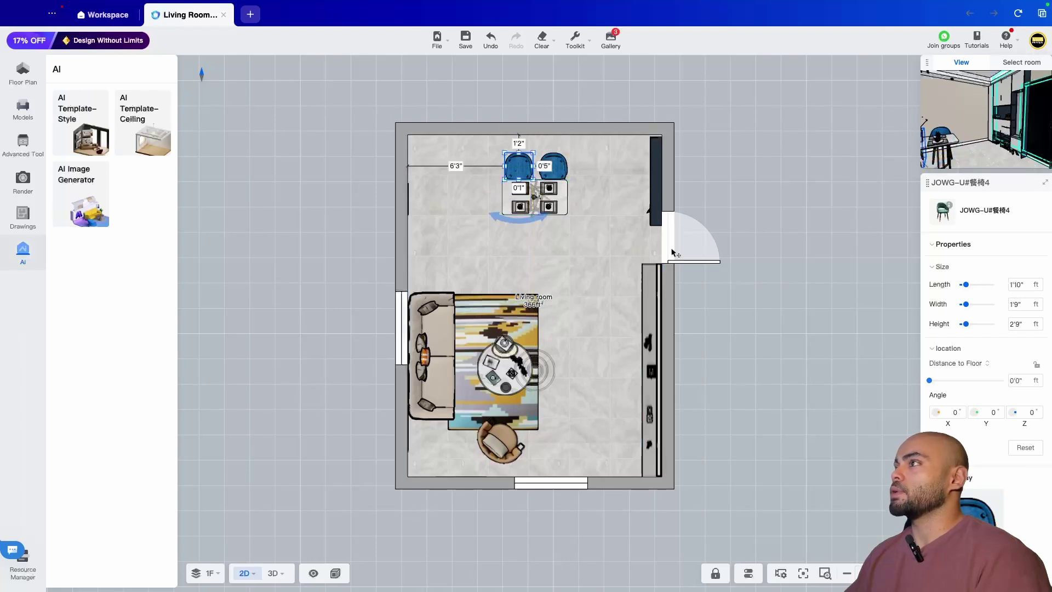
Shorten the dark shoe cabinet beside the door to a length of 4'10" so it stops at the door opening.
scroll(620, 204, up, 2)
scroll(620, 204, up, 1)
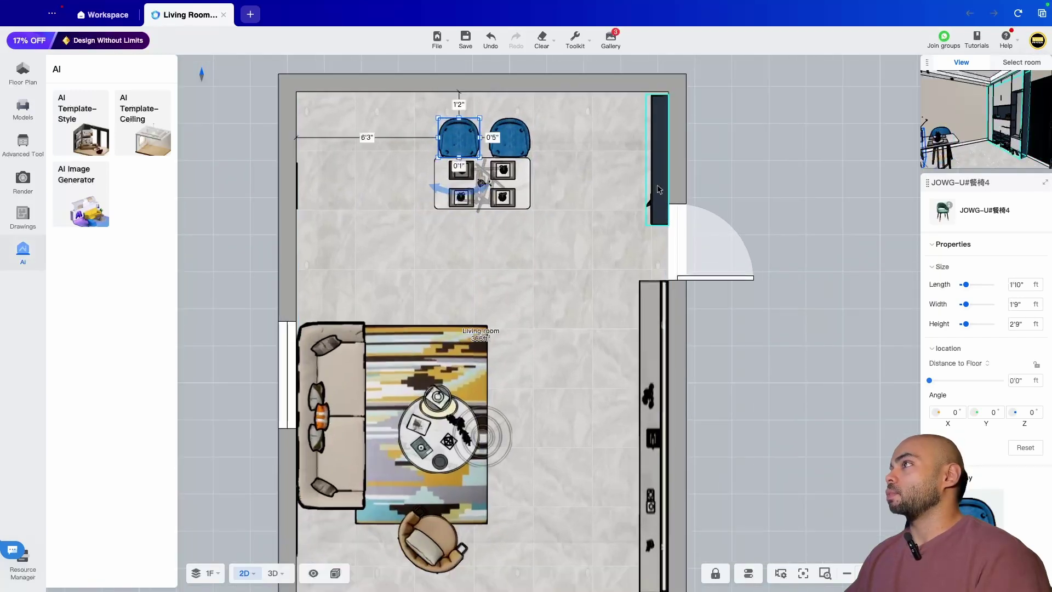
click(657, 224)
drag(657, 224, 655, 202)
Inspect the dining area and the rest of the room in the 3D walk view.
click(273, 573)
click(244, 510)
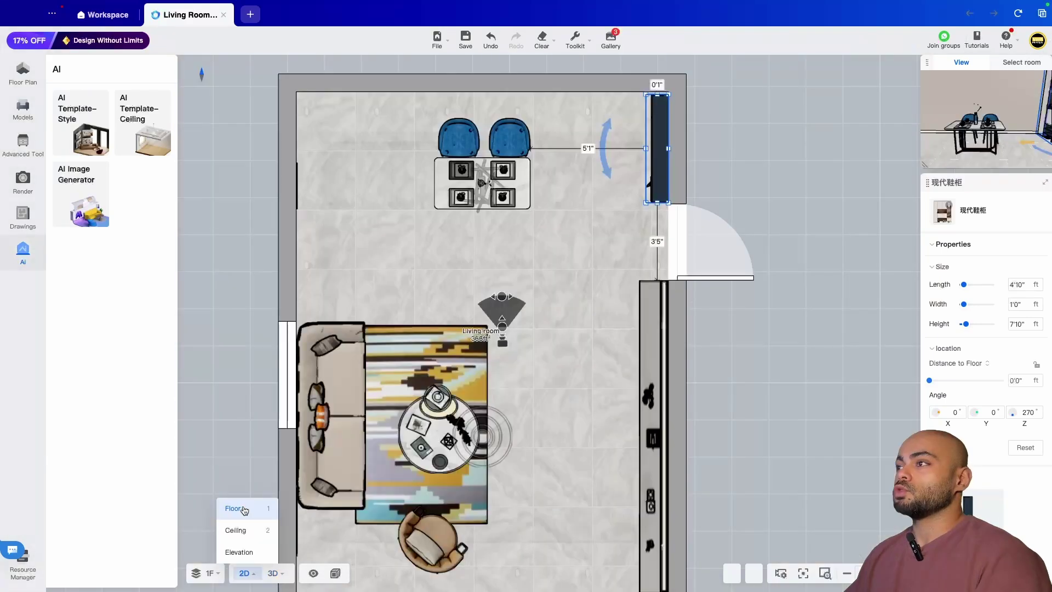
click(557, 307)
mouse_move(279, 573)
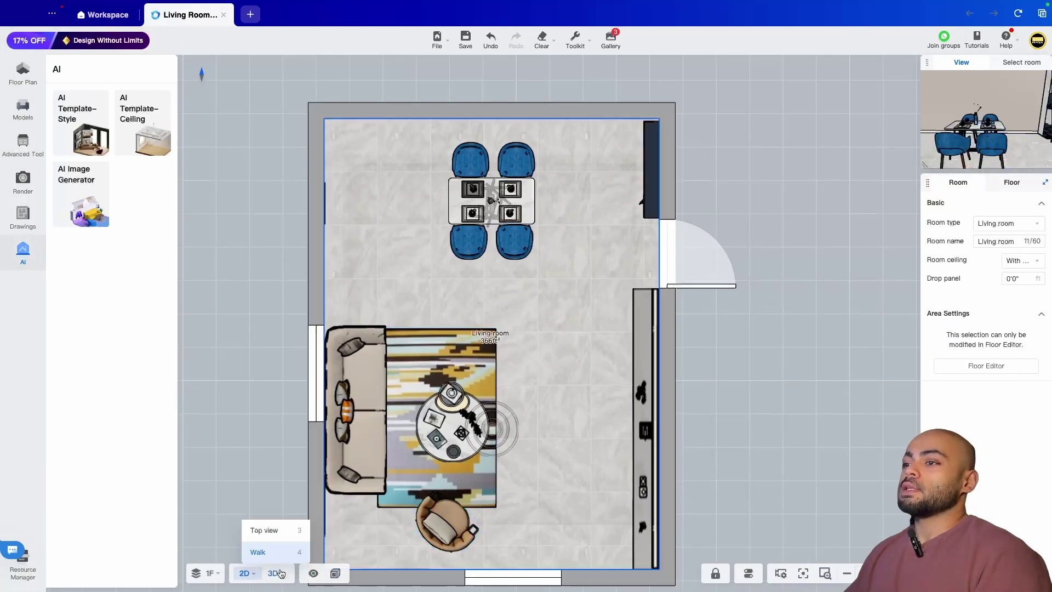
click(280, 554)
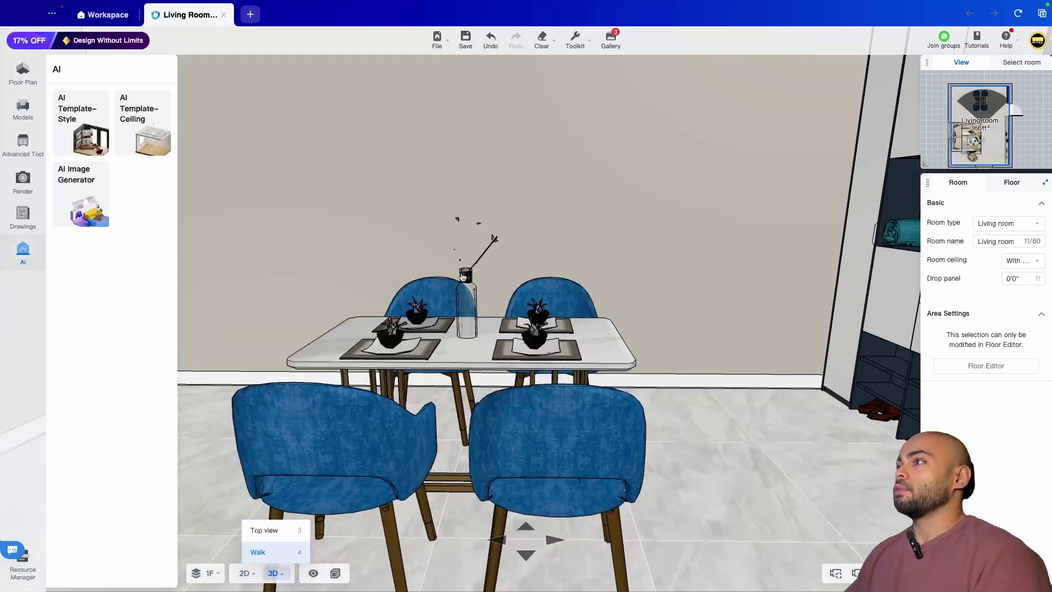
mouse_move(402, 260)
mouse_down()
mouse_move(463, 220)
mouse_move(774, 244)
mouse_move(739, 283)
mouse_move(148, 286)
mouse_up()
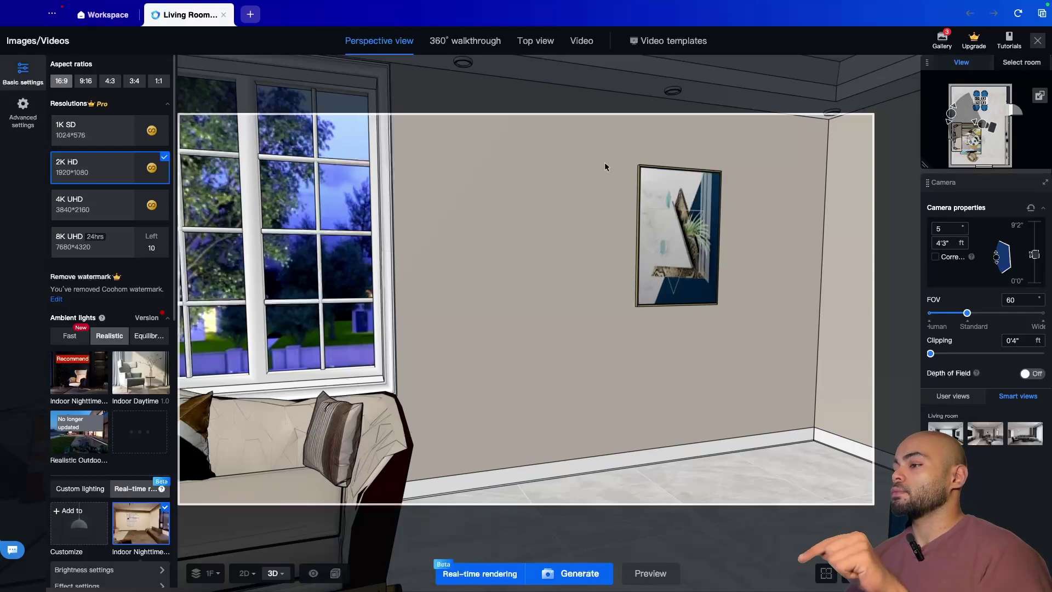
In the real-time lighting editor, add a rectangular area light and stretch it over the whole living room, 15'7" by 21'7".
click(585, 41)
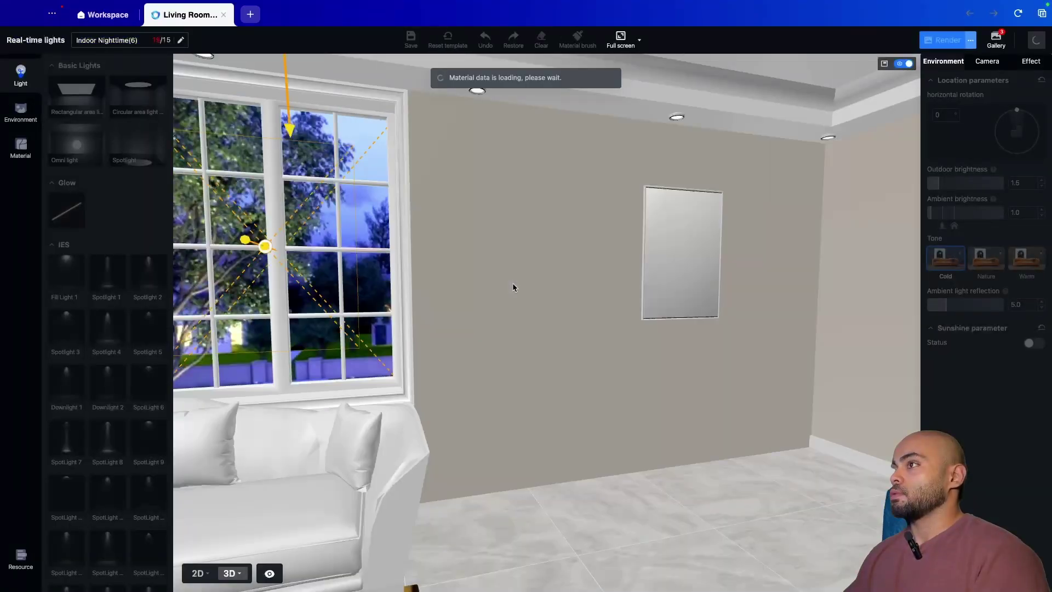
drag(573, 311, 643, 318)
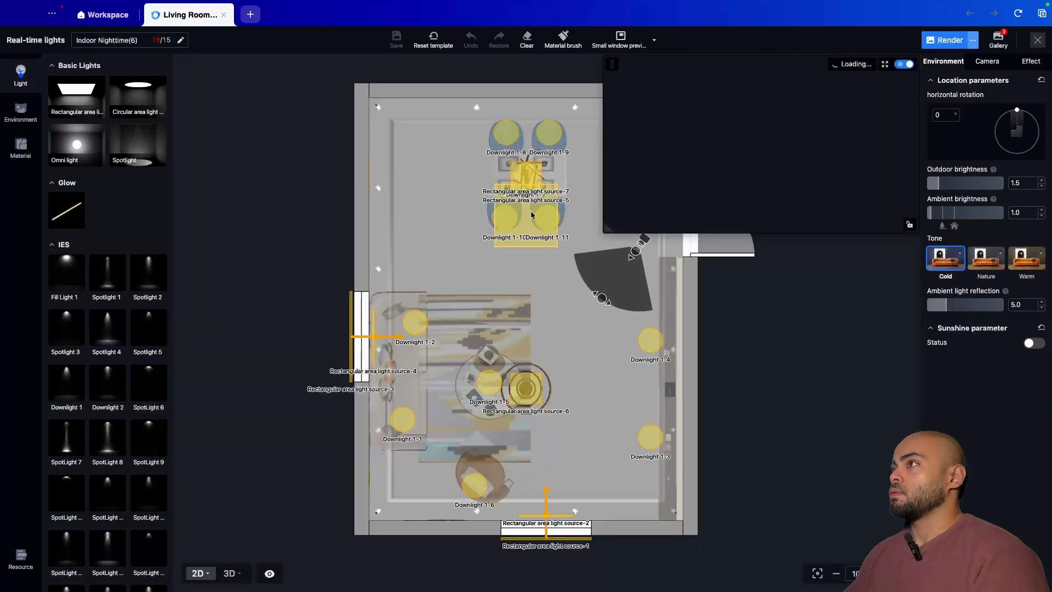
click(393, 167)
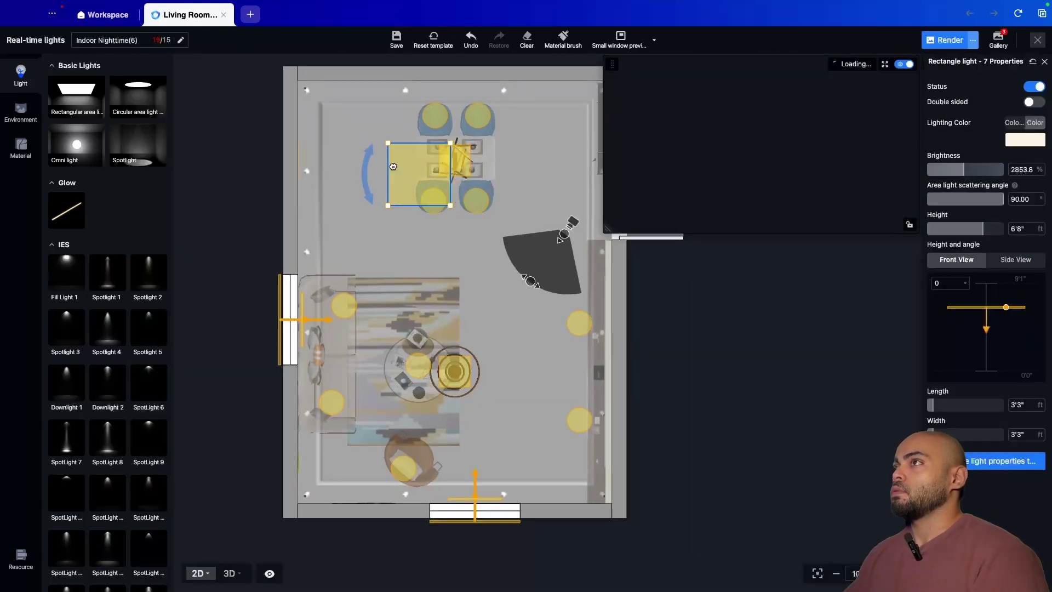
drag(393, 167, 308, 107)
drag(365, 146, 599, 494)
Set the room-wide area light's colour temperature to 4229 K, its brightness to 214% and its height to 8'3".
click(1014, 124)
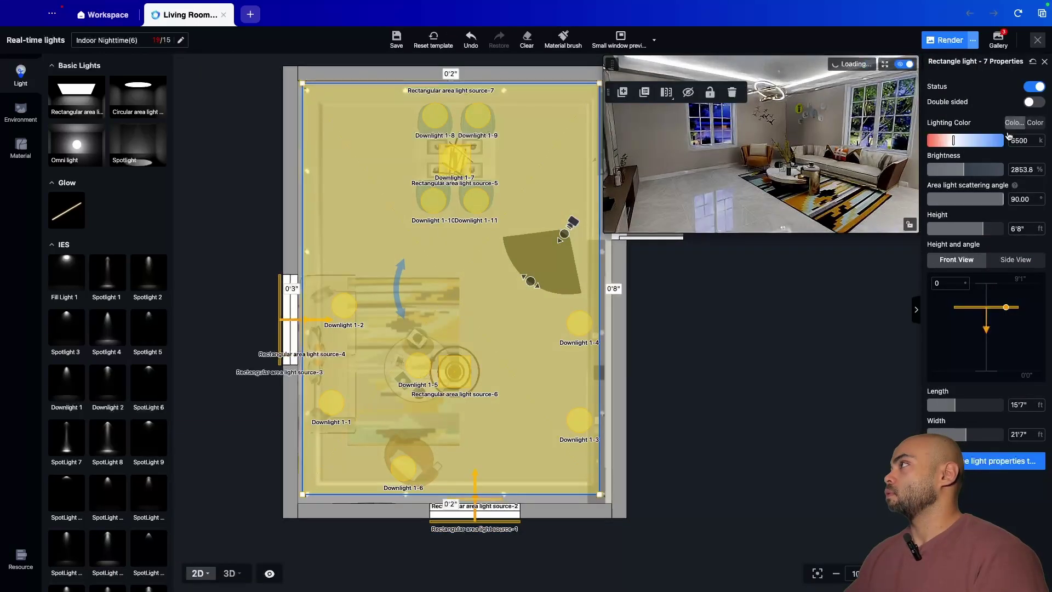
click(939, 141)
click(934, 170)
click(931, 170)
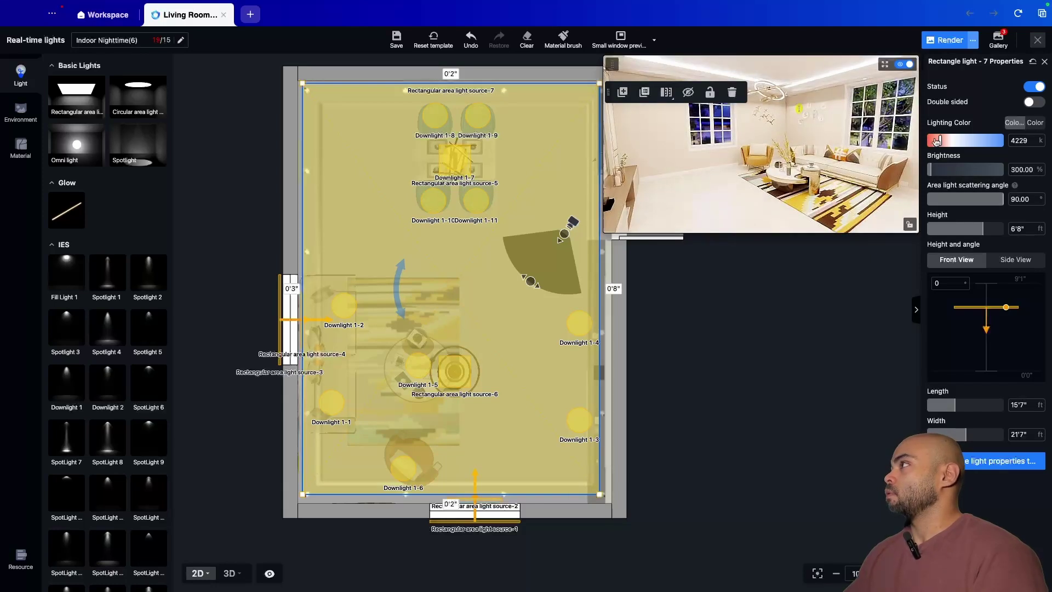
click(929, 170)
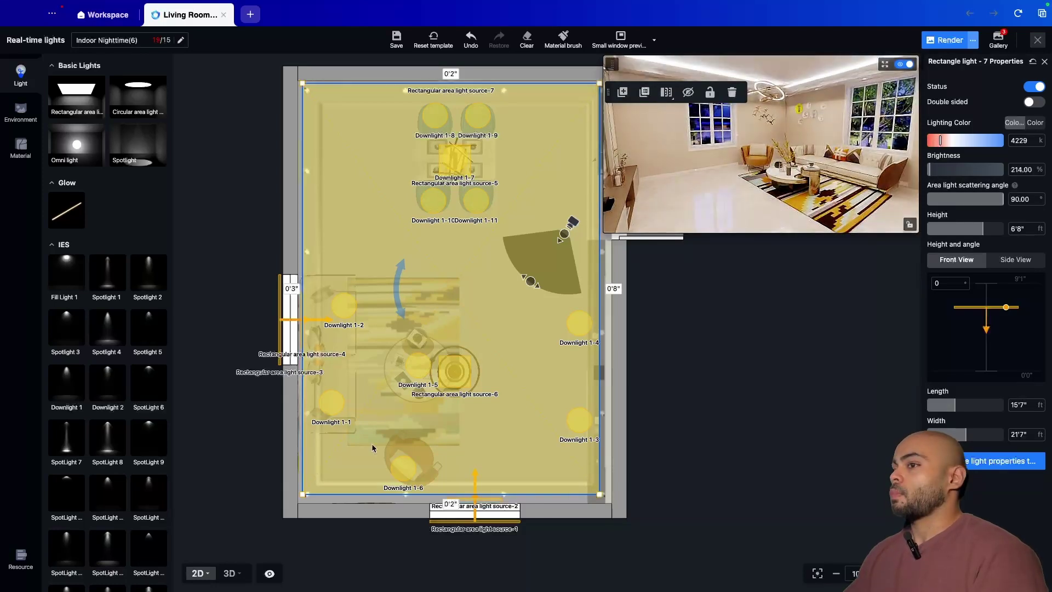
click(229, 573)
drag(1011, 310, 1011, 294)
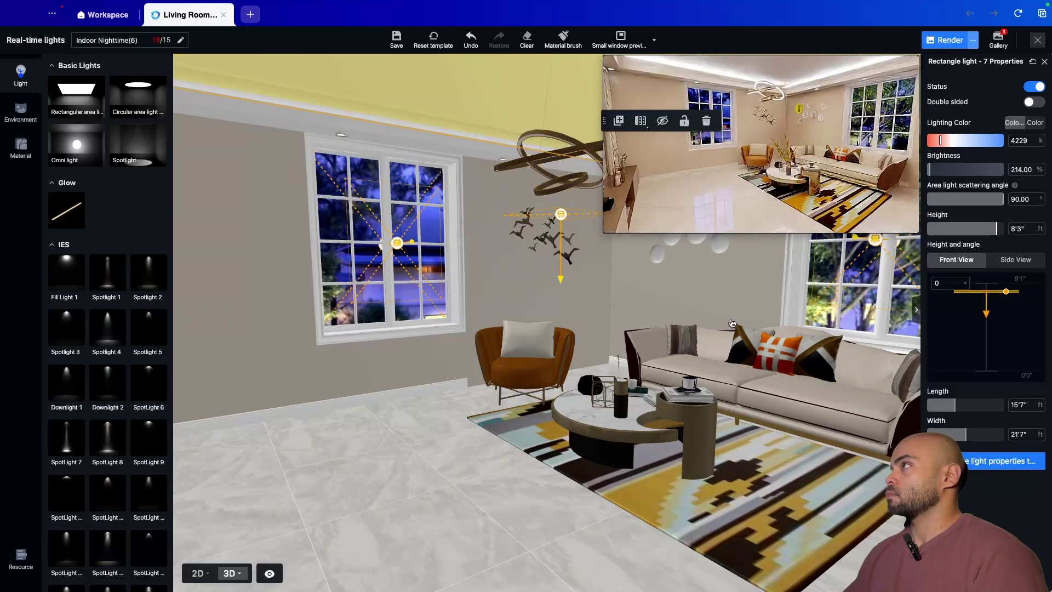
Review the real-time rendered living room full screen, then exit the lighting editor.
click(884, 63)
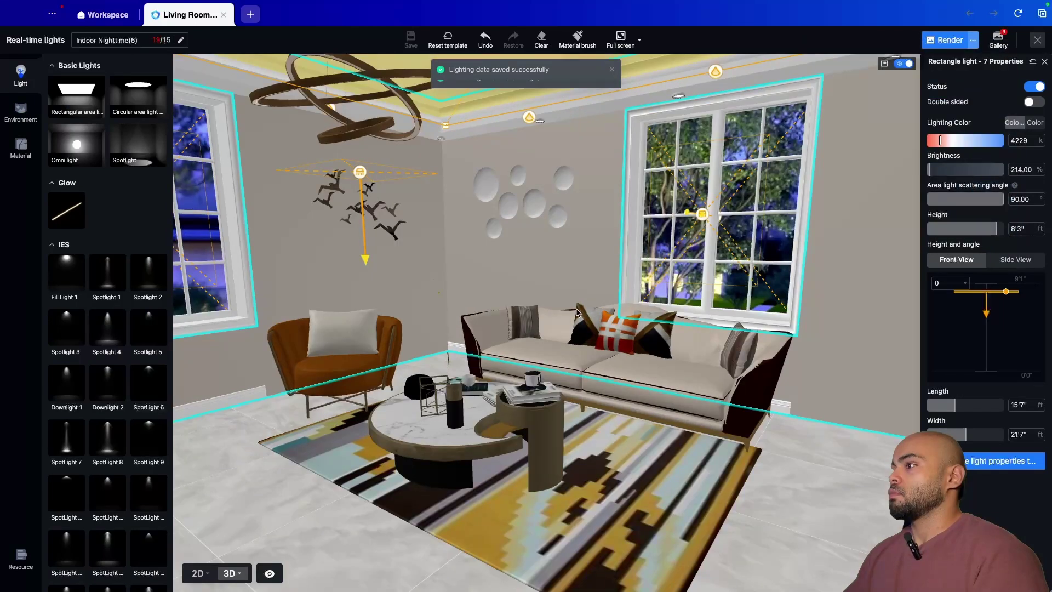
scroll(578, 313, up, 5)
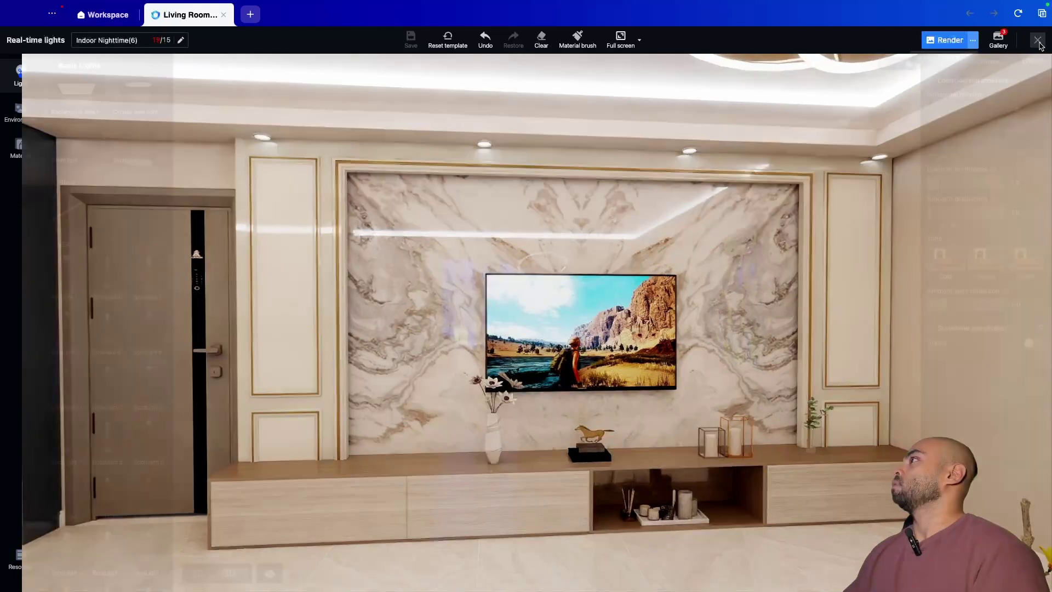
click(1039, 44)
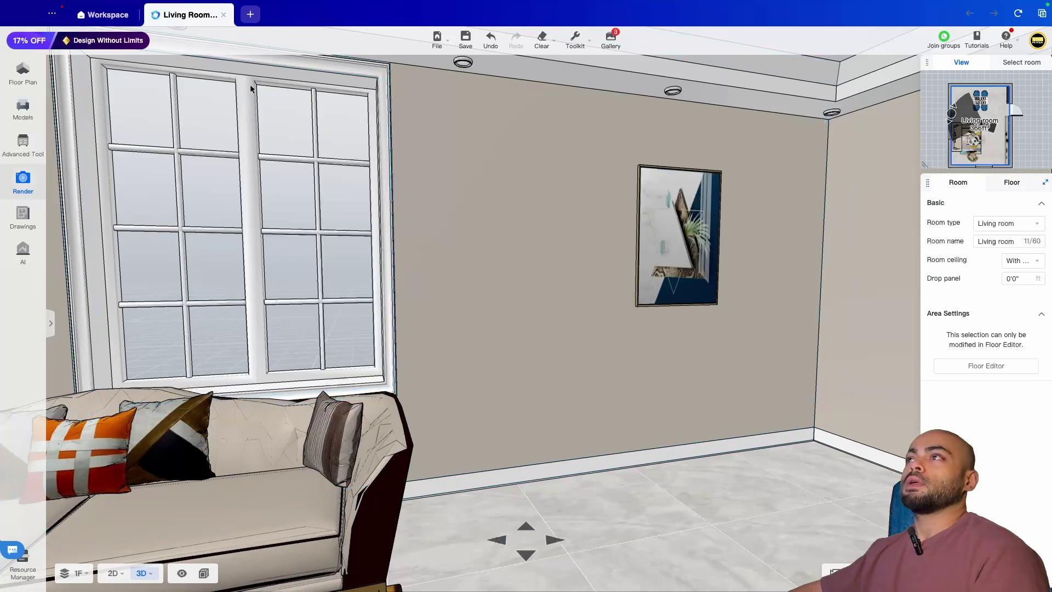
Clear all decoration from the design, keeping only the floor plan.
click(542, 36)
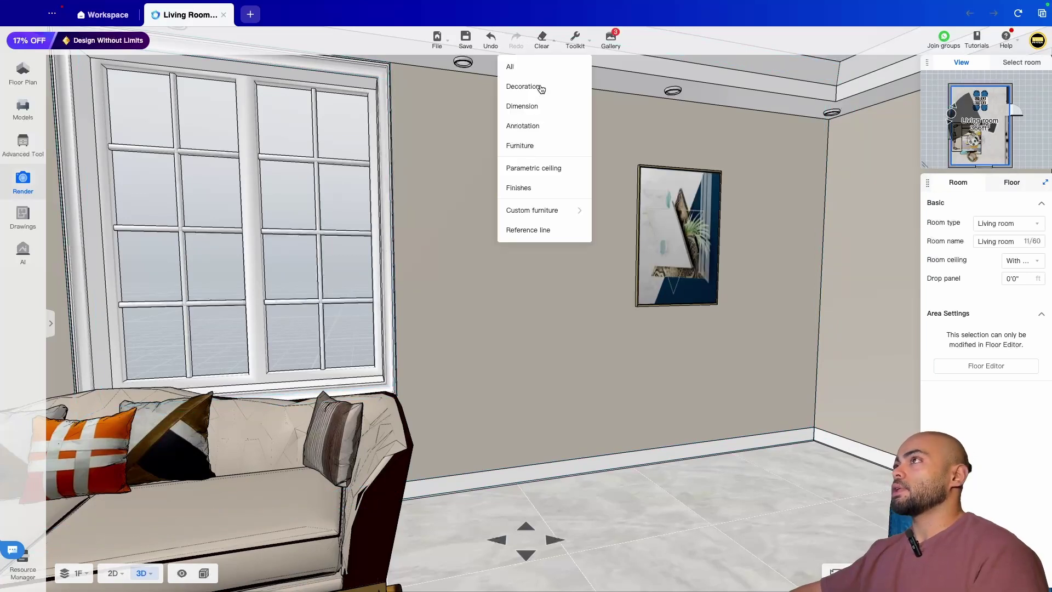
click(541, 88)
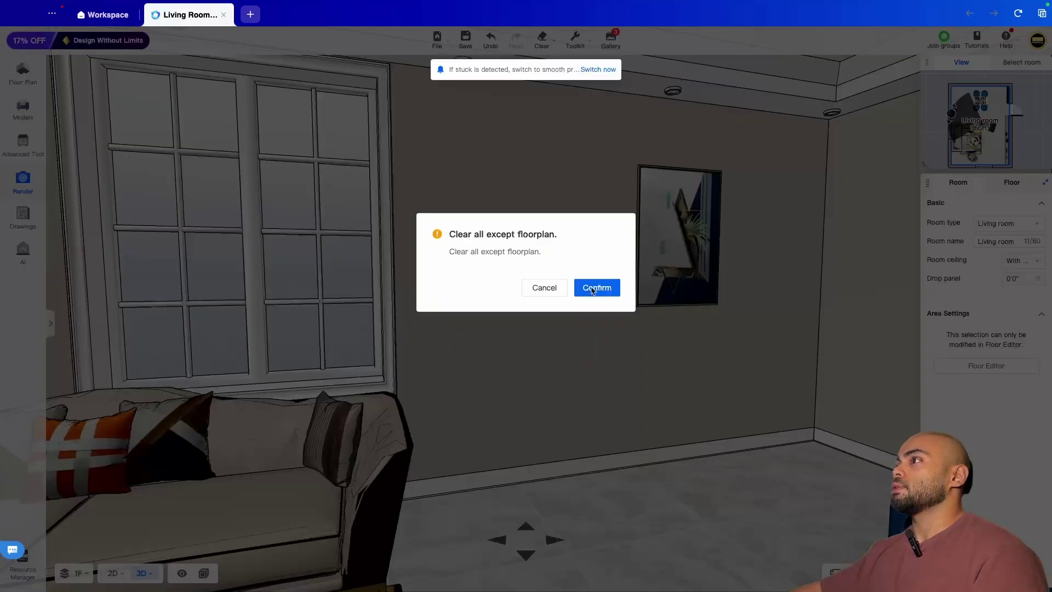
click(597, 287)
Open the AI style templates for the emptied room and filter the public library to the Living Room space.
click(257, 254)
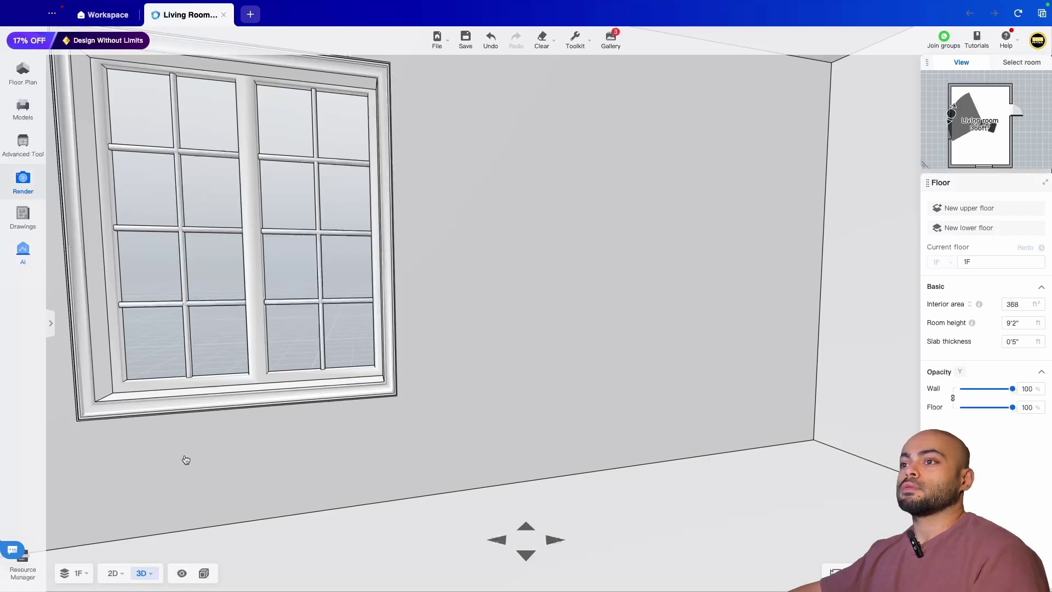
click(22, 241)
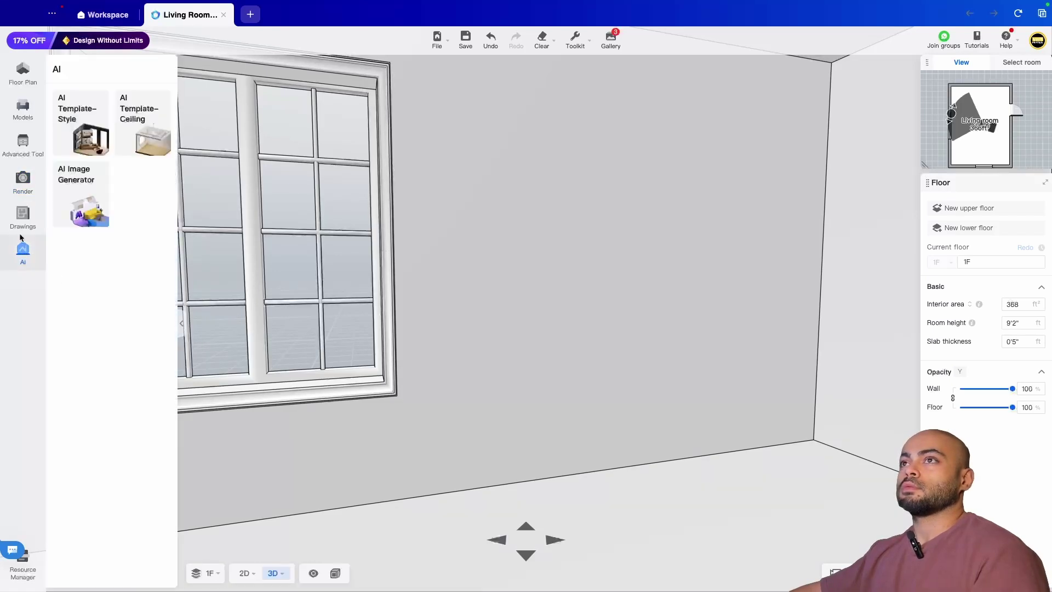
click(76, 123)
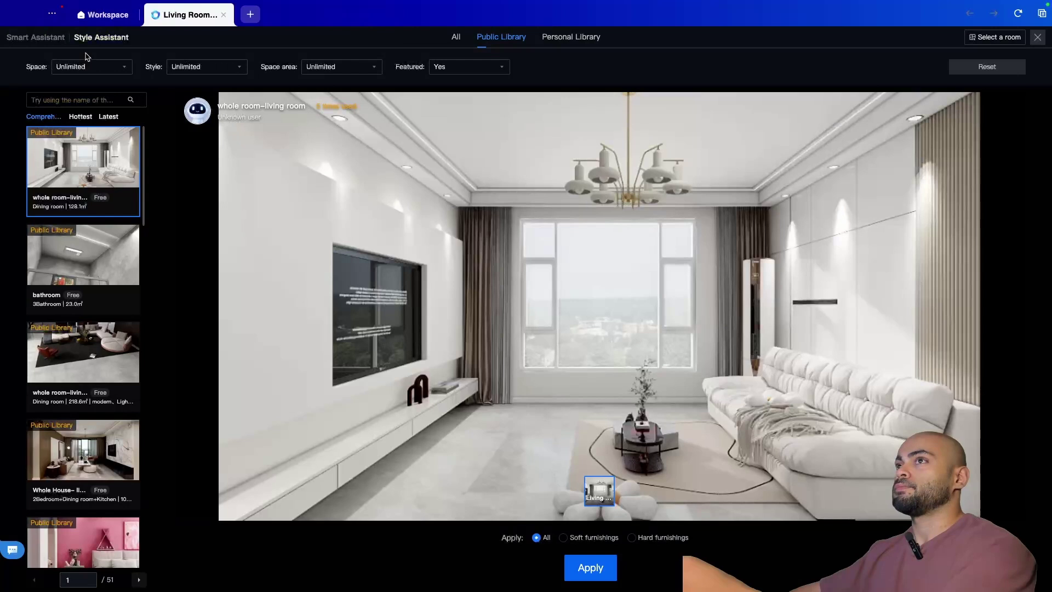
click(89, 69)
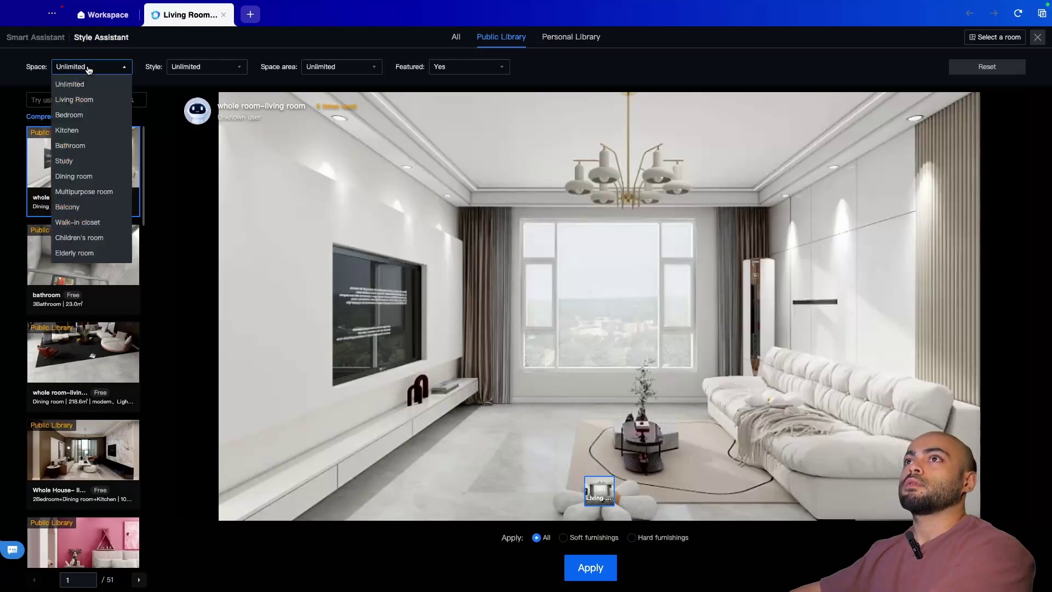
click(74, 66)
click(74, 66)
click(73, 101)
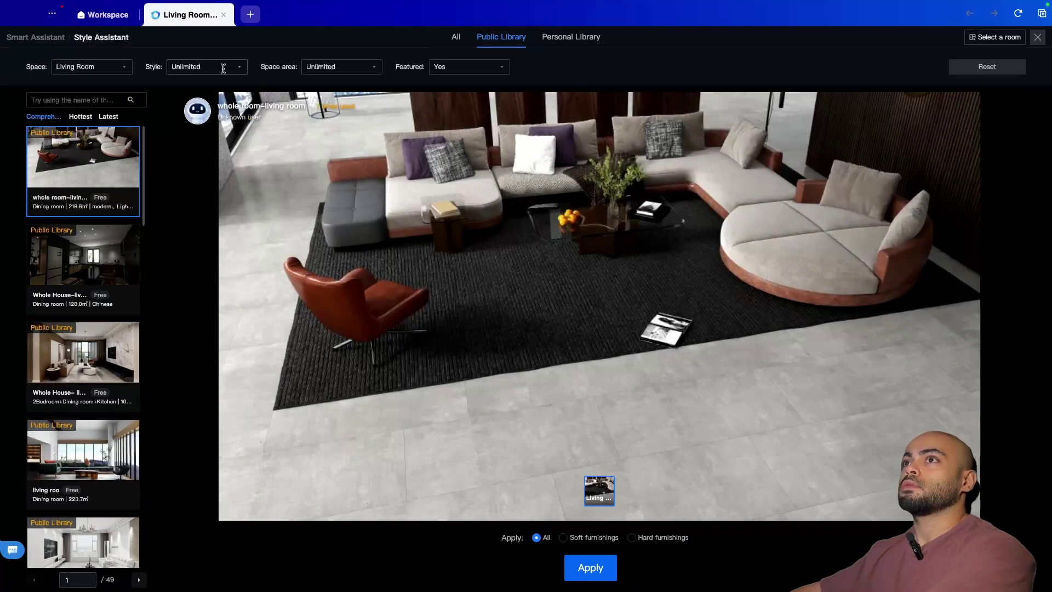
Limit the templates to a space area of 60㎡ and below and apply the European whole room-living room template with all furnishings.
click(457, 71)
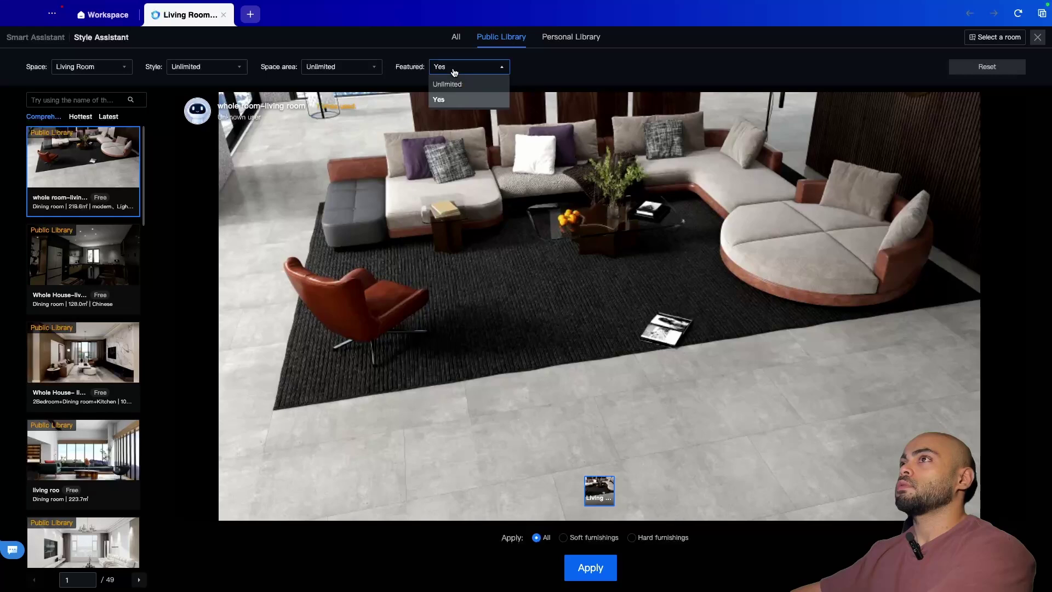
click(226, 66)
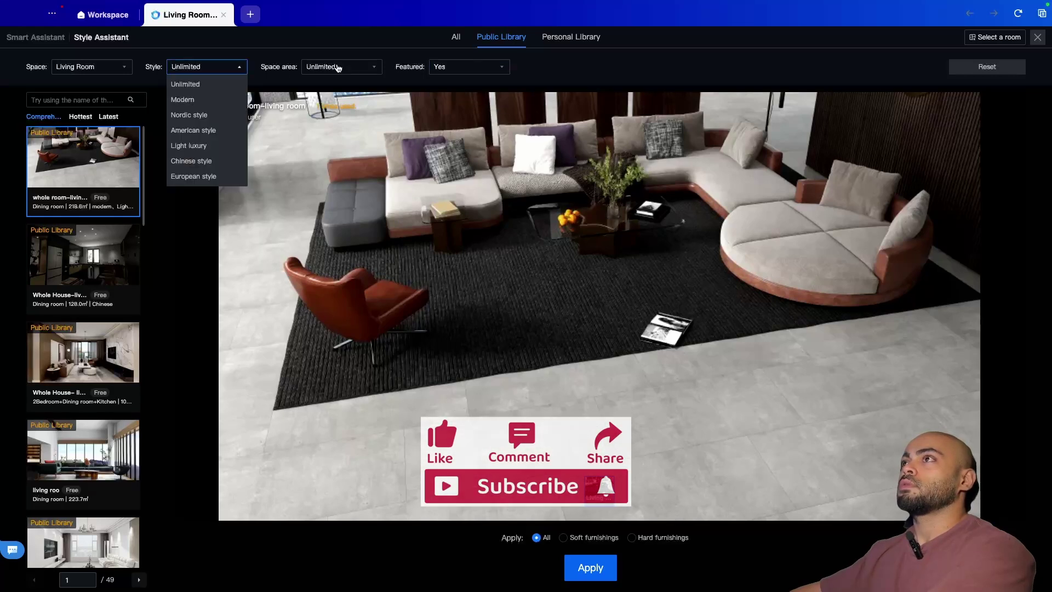
click(337, 68)
click(338, 82)
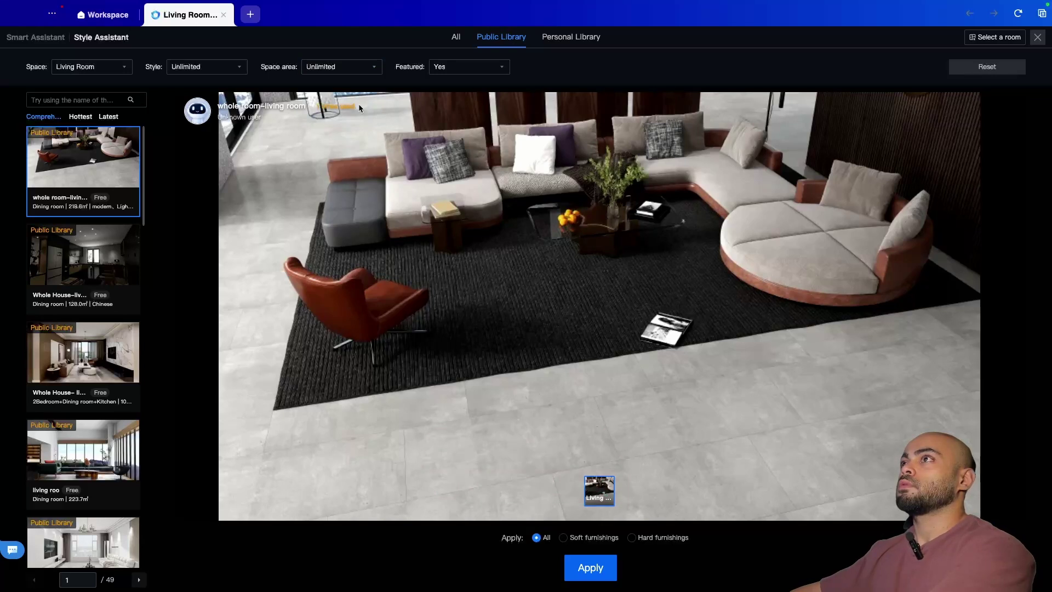
click(375, 69)
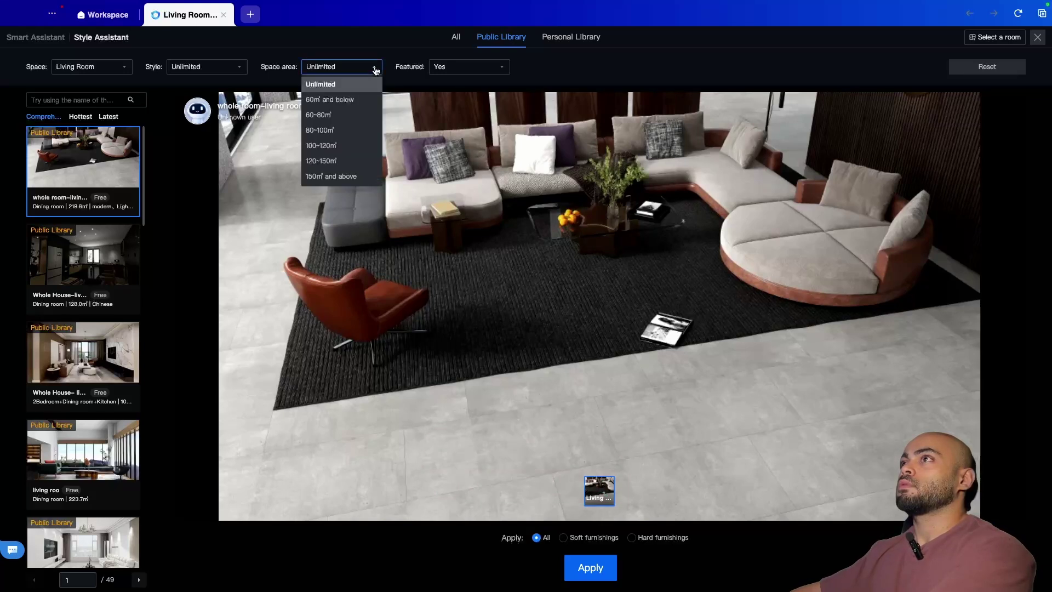
click(360, 100)
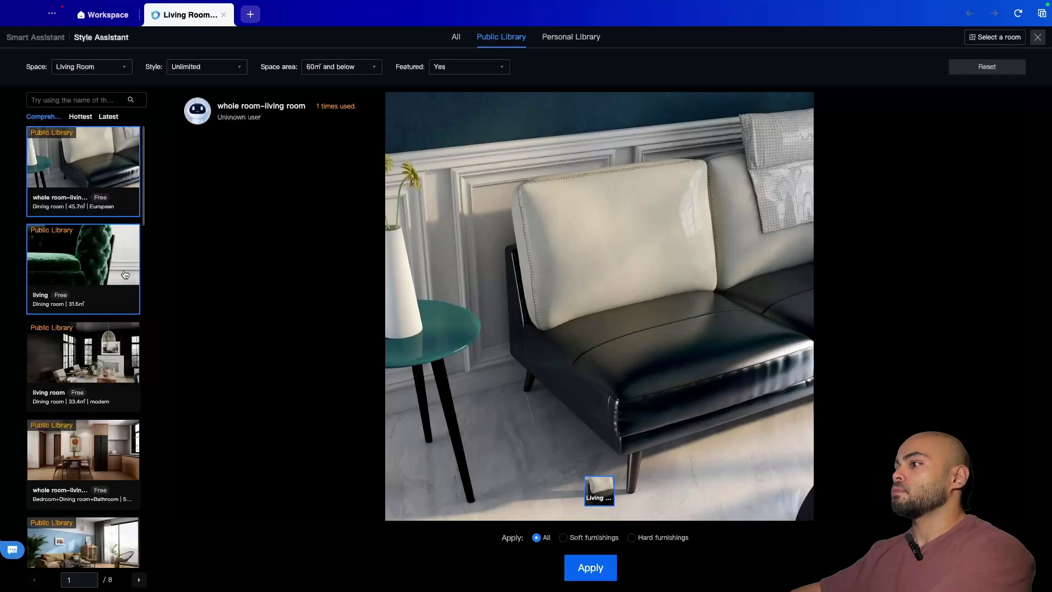
click(592, 567)
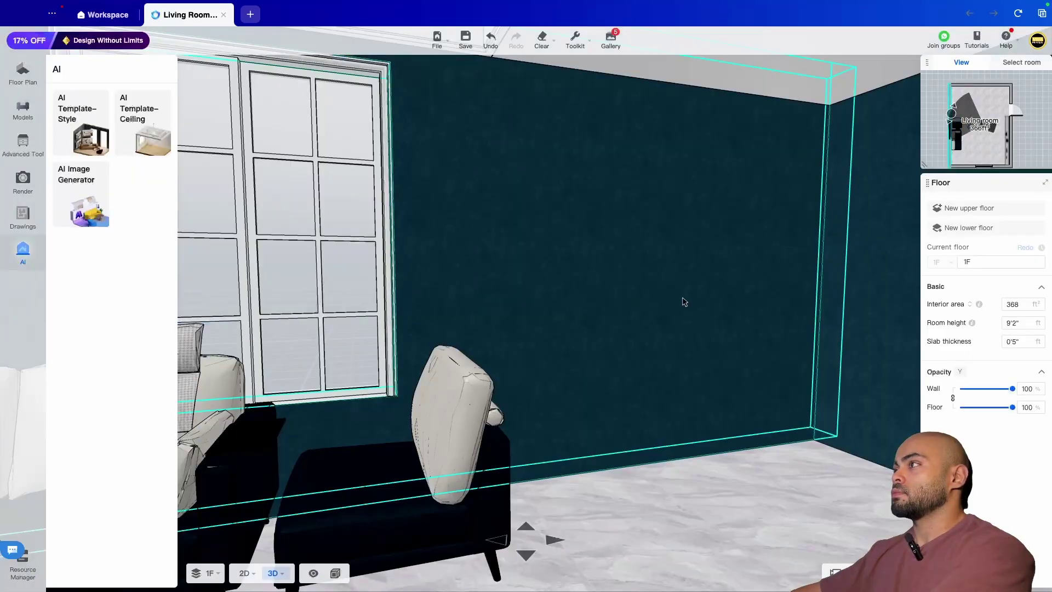
In the 2D floor plan, move the armchair below the sofa facing into the room and place the round stool at the sofa's upper end.
drag(684, 302, 305, 356)
click(244, 572)
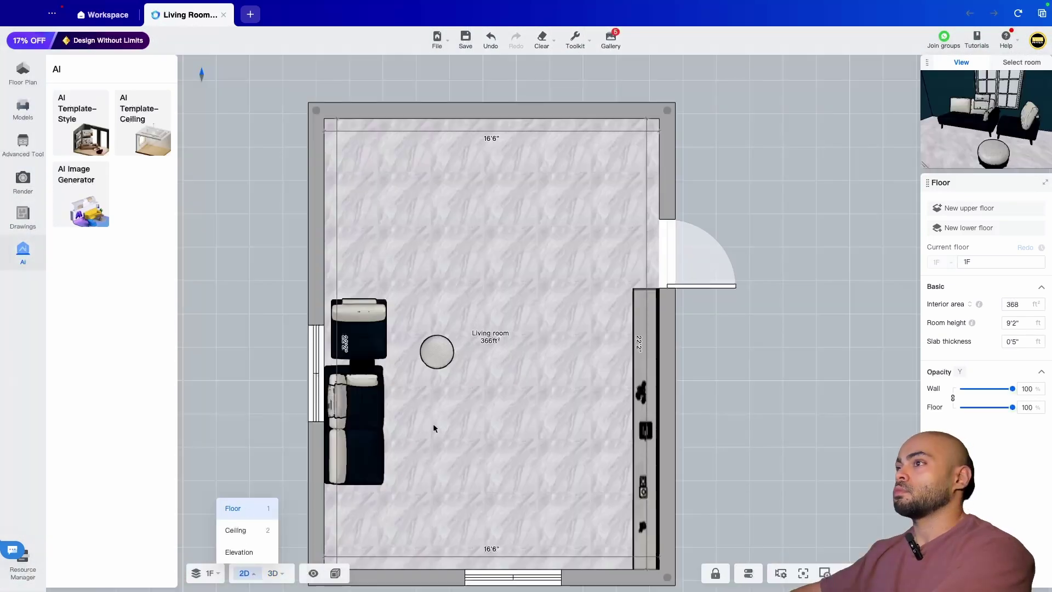
scroll(456, 436, down, 1)
click(371, 346)
drag(371, 346, 431, 515)
drag(428, 561, 428, 428)
click(440, 368)
drag(440, 368, 365, 355)
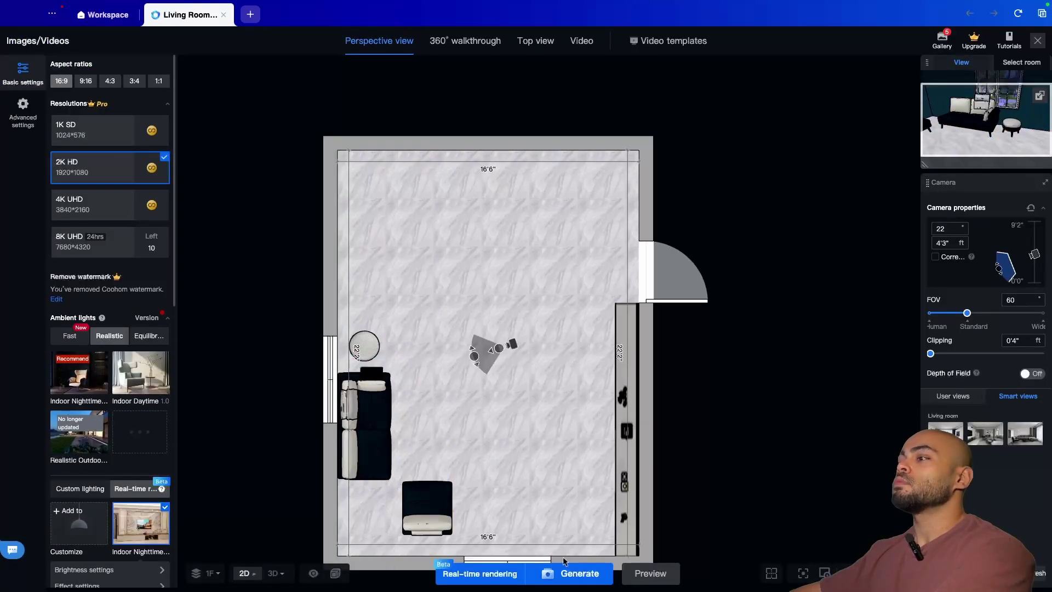
Open the real-time rendering of the room and inspect the seating area, media wall and door in 3D.
click(564, 571)
click(587, 426)
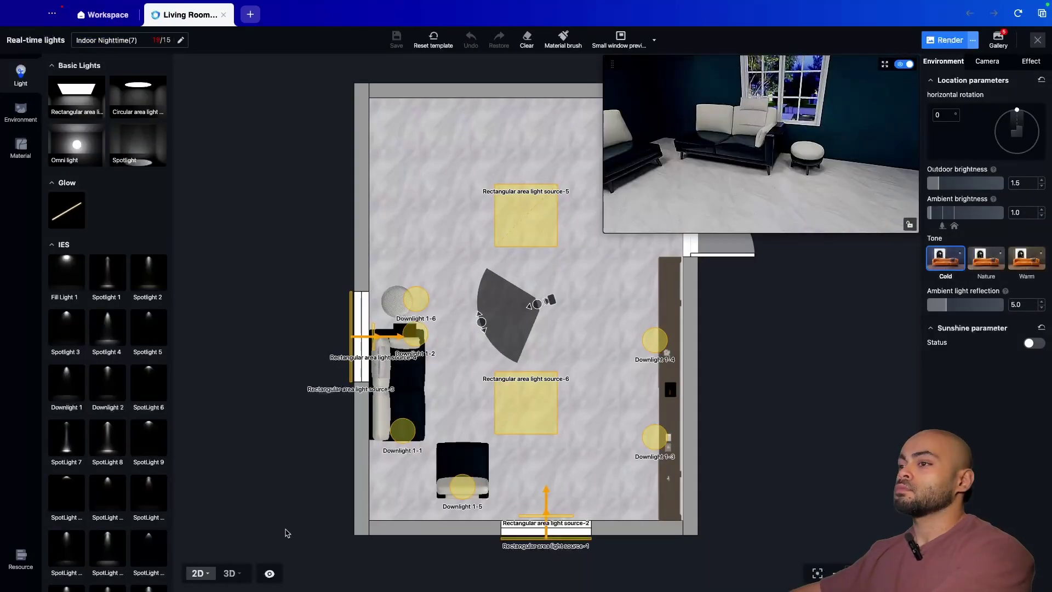
click(229, 573)
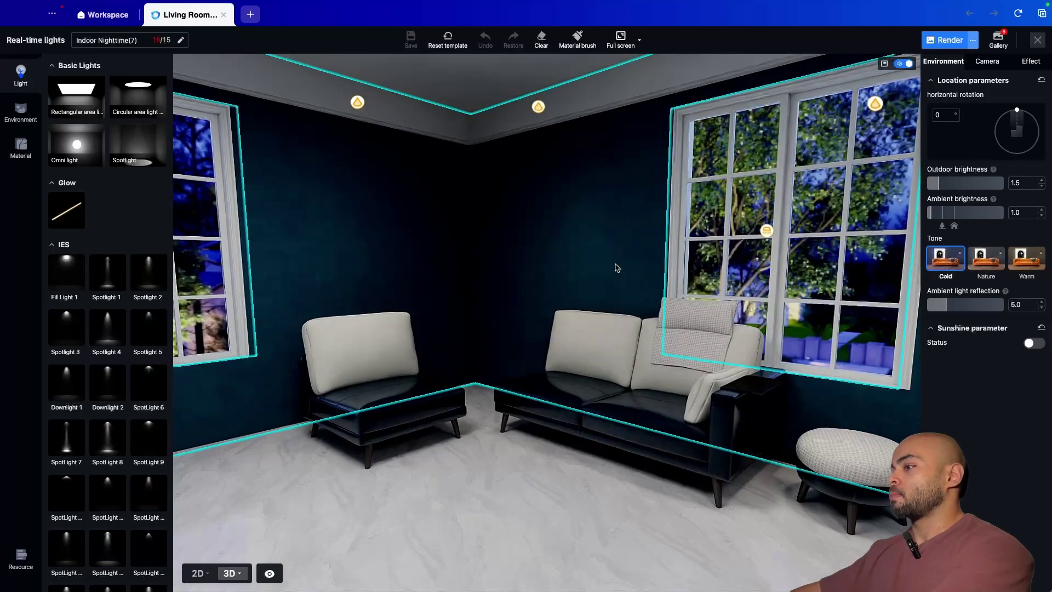
drag(563, 245, 467, 229)
scroll(501, 268, up, 3)
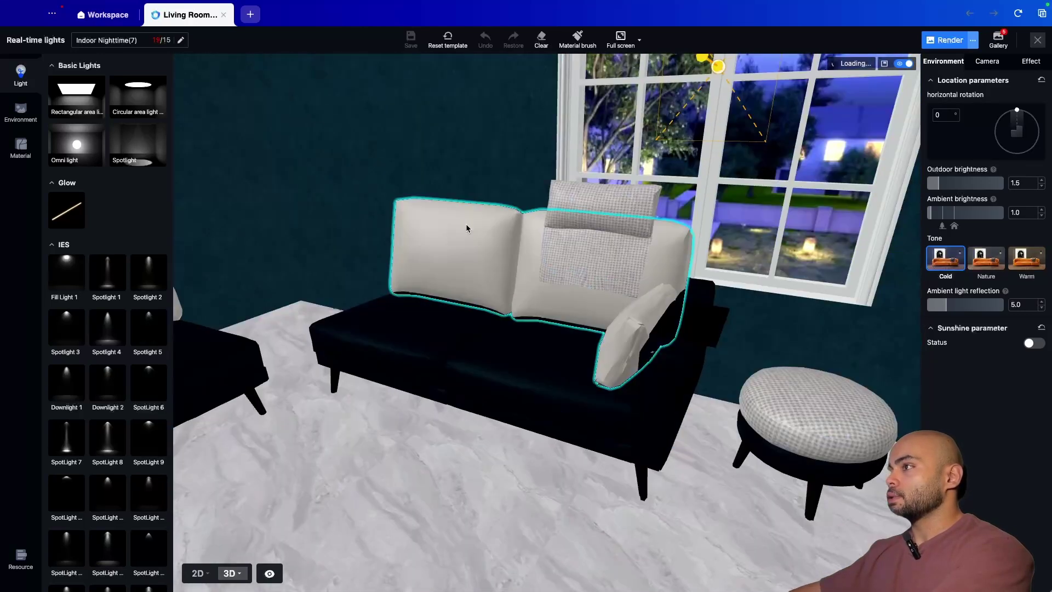
drag(425, 186, 646, 204)
drag(318, 186, 603, 274)
drag(362, 261, 719, 286)
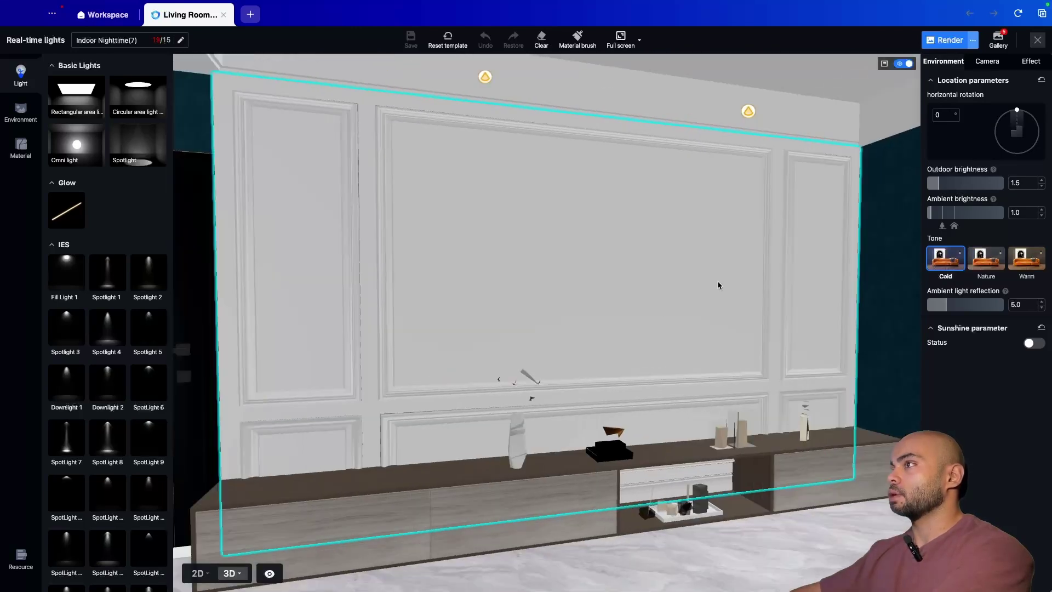
scroll(659, 306, down, 5)
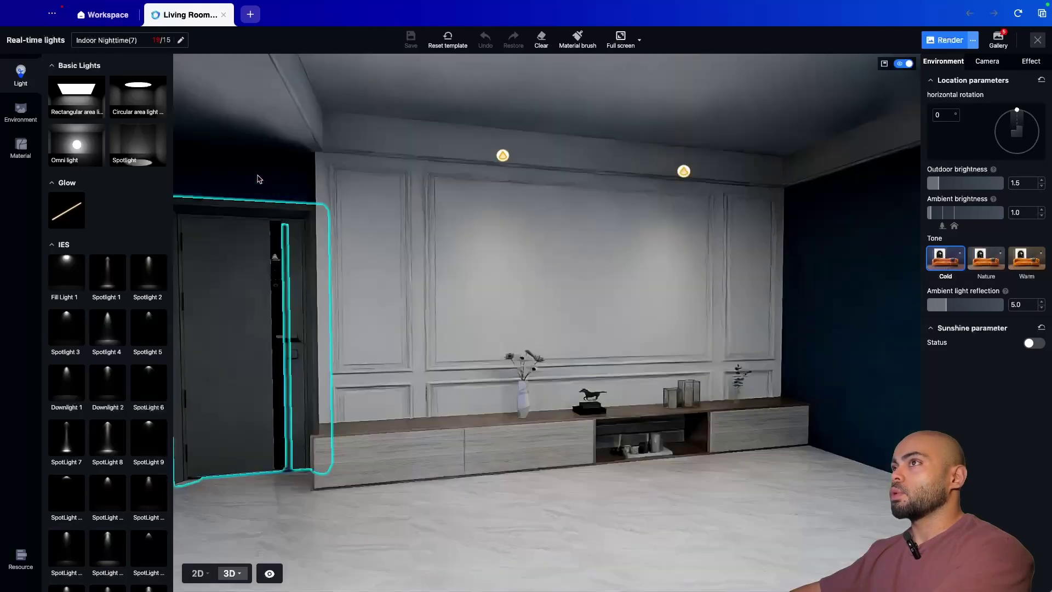
drag(403, 185, 805, 181)
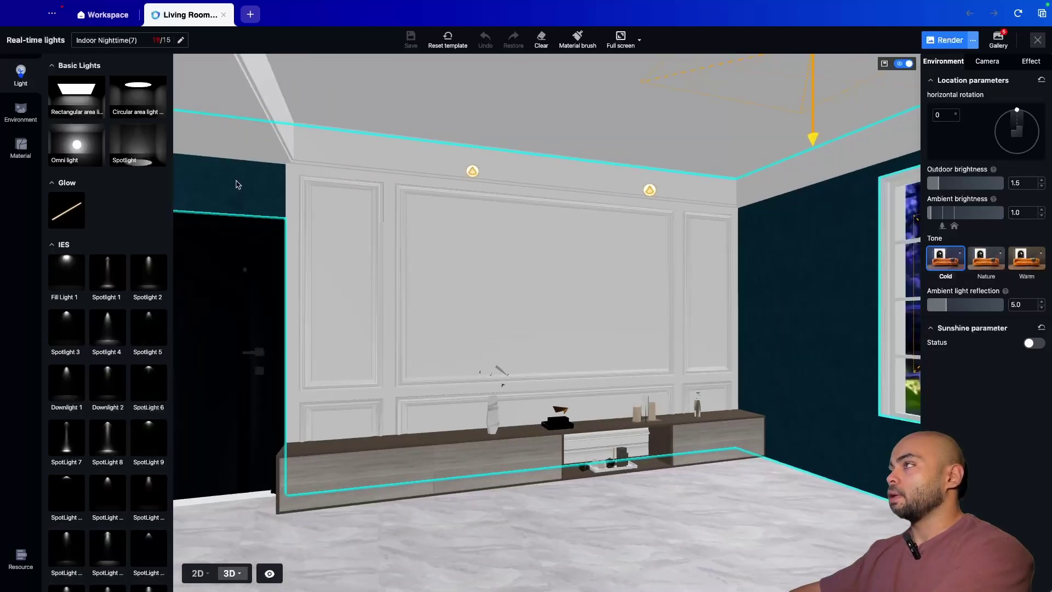
click(1039, 40)
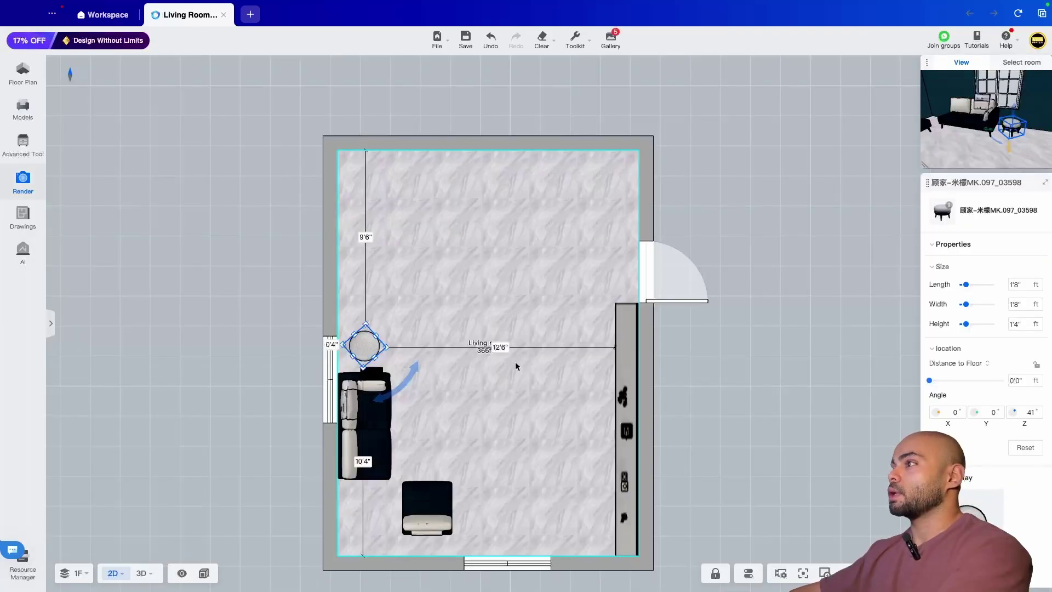
Look over the finished living room images in the render gallery.
click(27, 189)
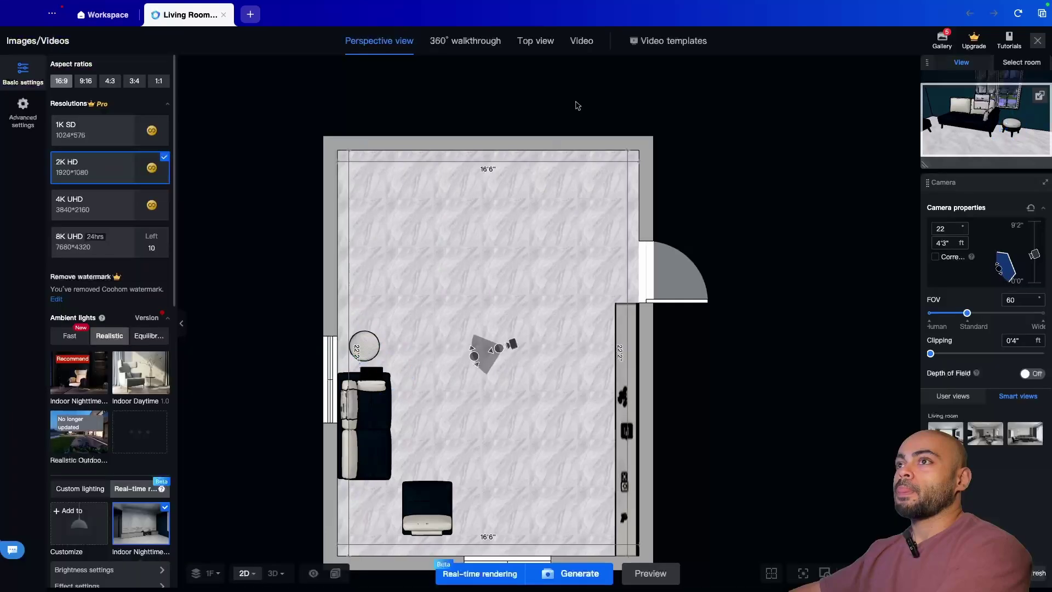
click(1000, 37)
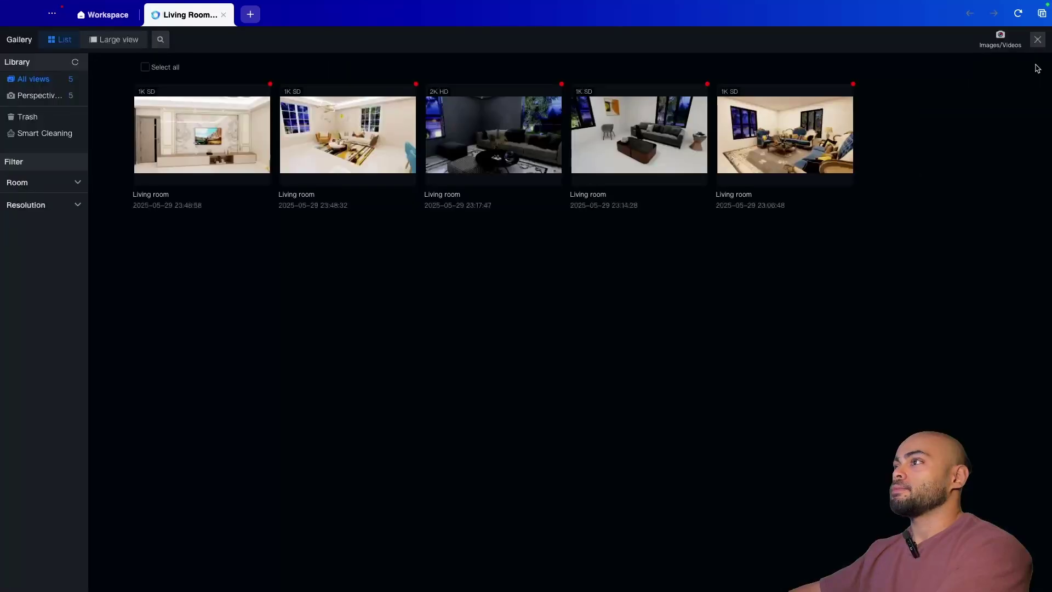
click(1038, 40)
Reopen the real-time lighting editor, aim the camera at the sofa and armchair with a 7° pitch, and render a 1K SD 16:9 image.
click(652, 423)
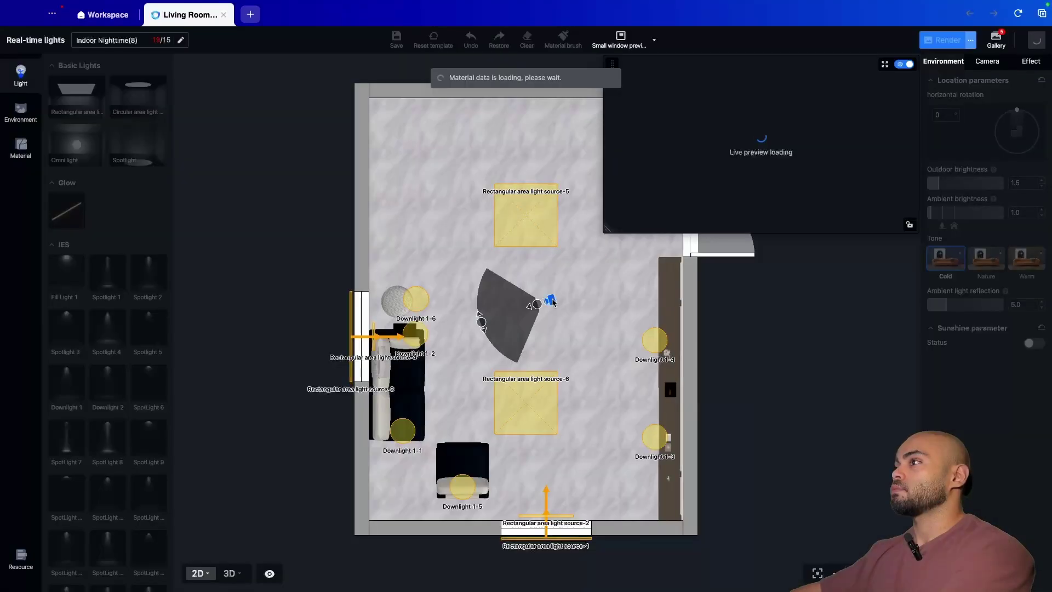
drag(553, 302, 549, 269)
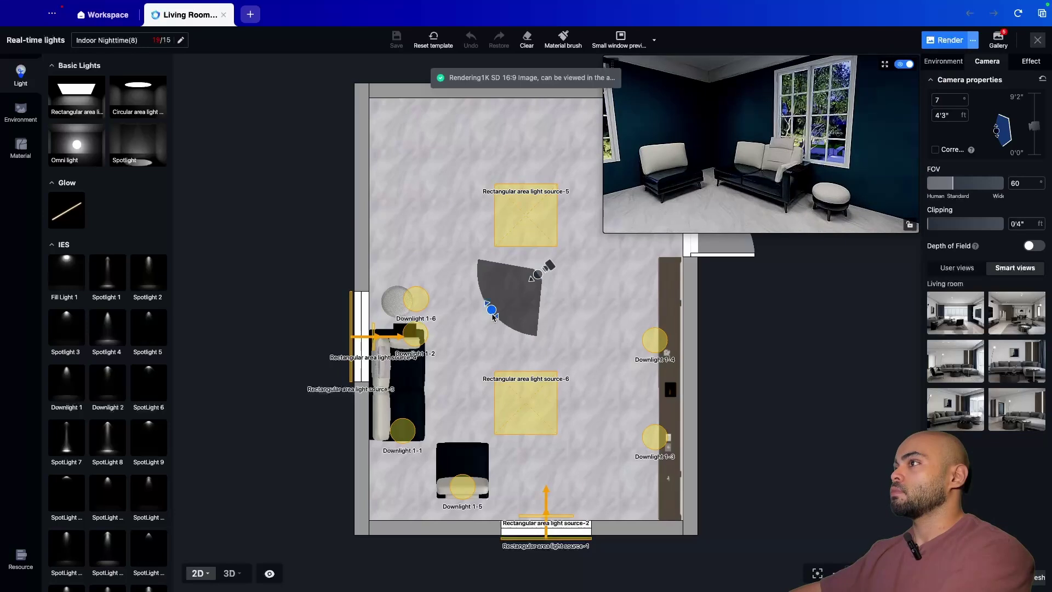
Turn the camera towards the panelled media wall with a 0° pitch, render that view and leave the rendering environment.
drag(498, 314, 594, 314)
drag(996, 131, 996, 126)
drag(538, 265, 454, 254)
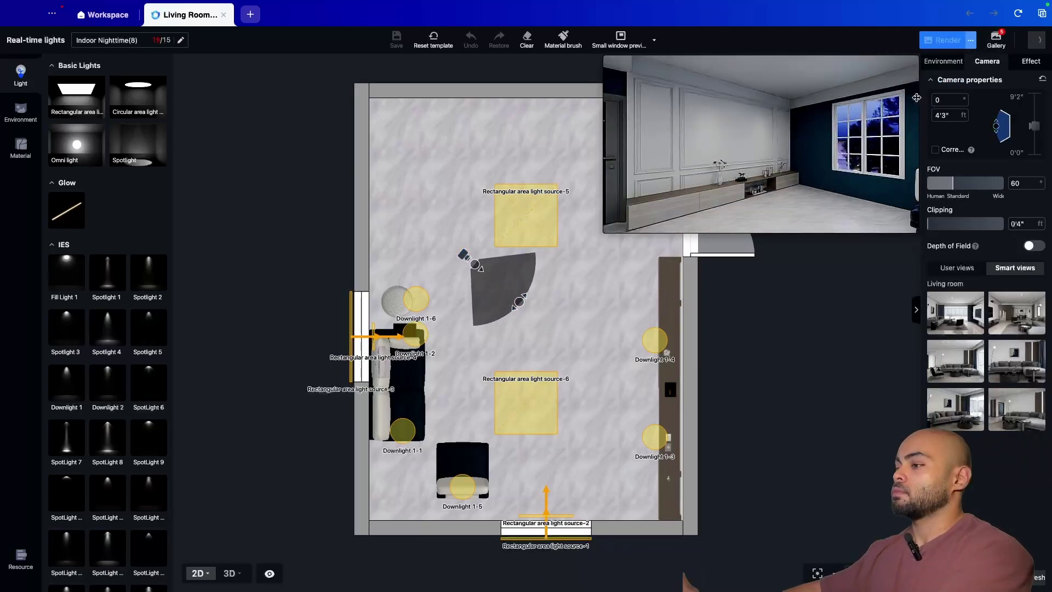
click(944, 40)
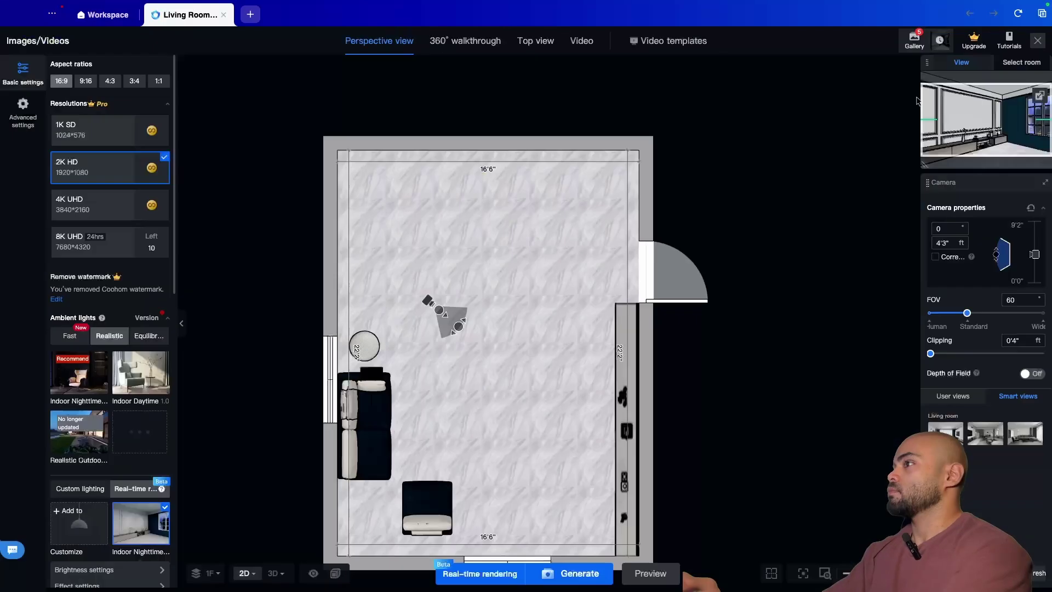
click(1037, 42)
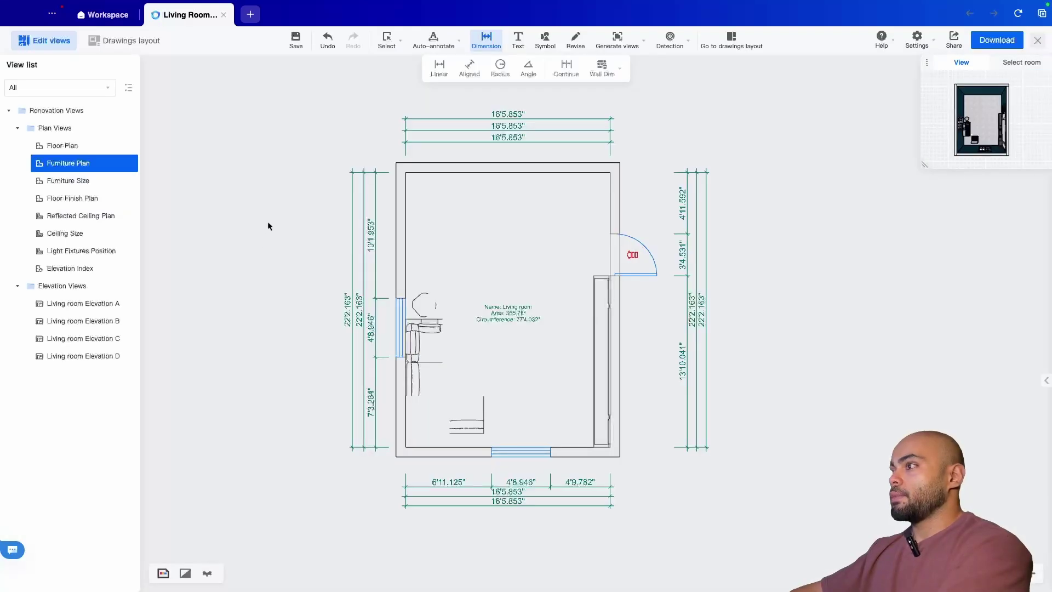
Examine the furniture plan and Living room Elevation A in the construction drawings, and open Living room Elevation B.
scroll(268, 222, up, 2)
click(70, 302)
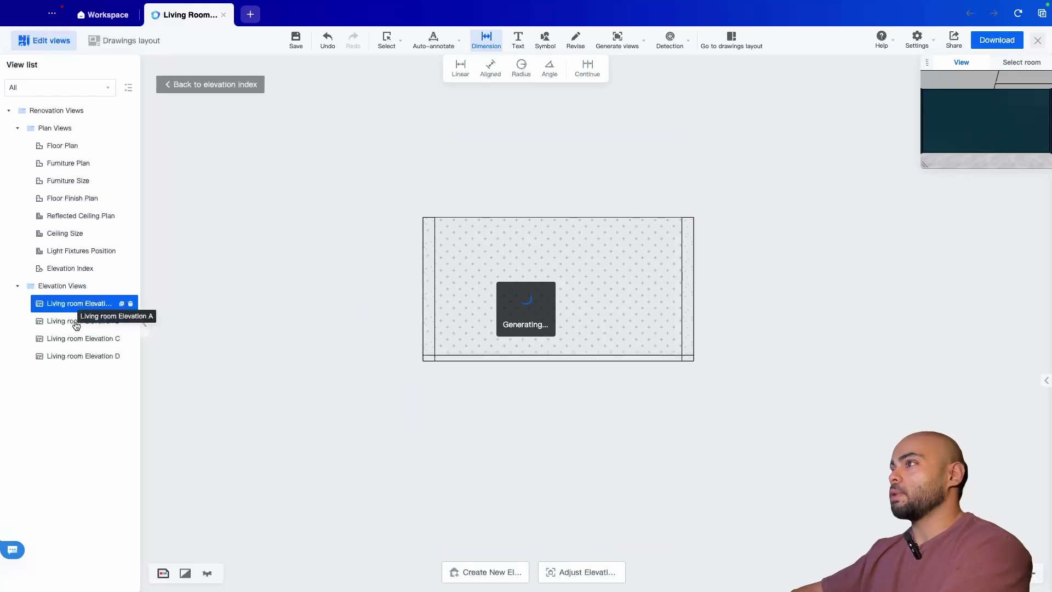
click(77, 322)
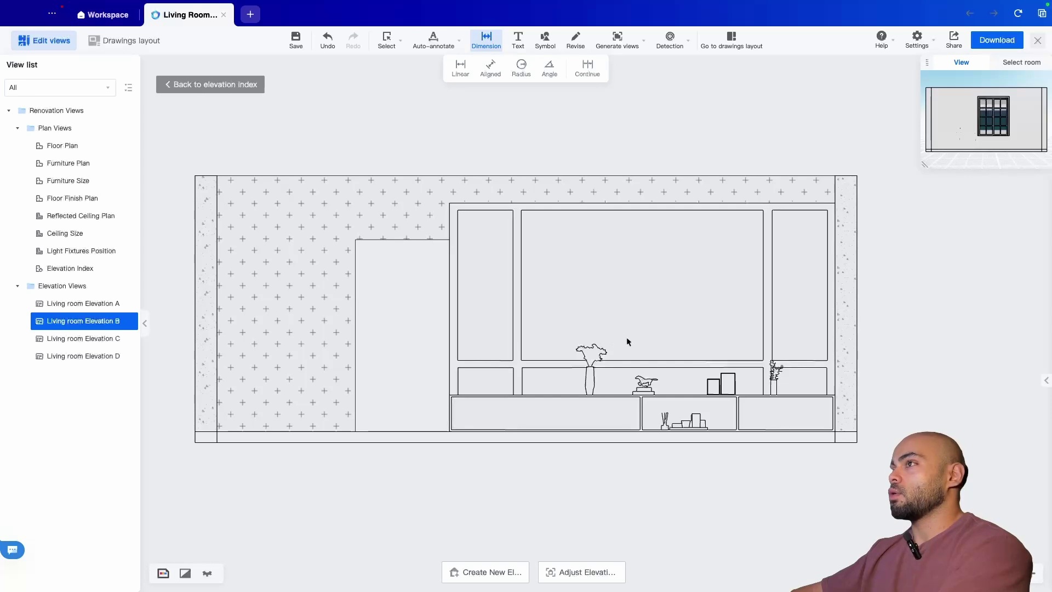
Add a horizontal linear dimension across the full width of the panelled media wall in Elevation B.
click(459, 67)
scroll(800, 298, up, 2)
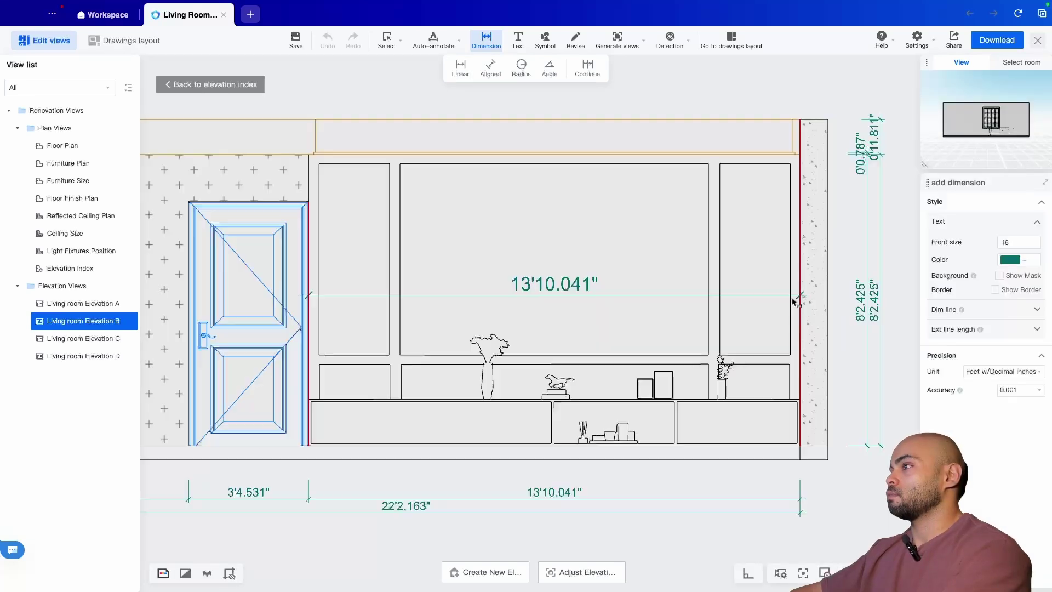
click(798, 275)
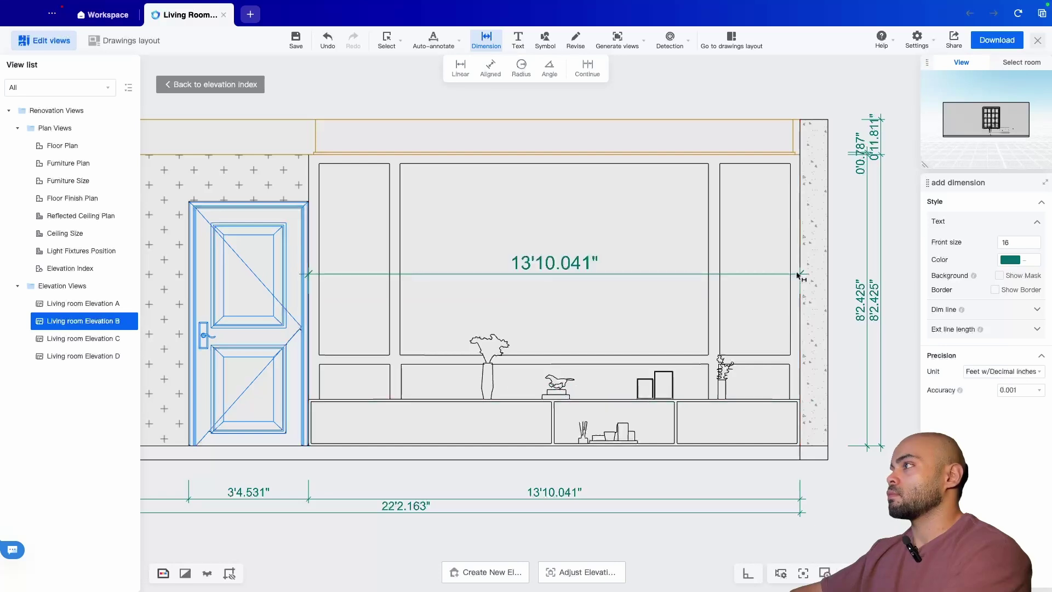
click(422, 157)
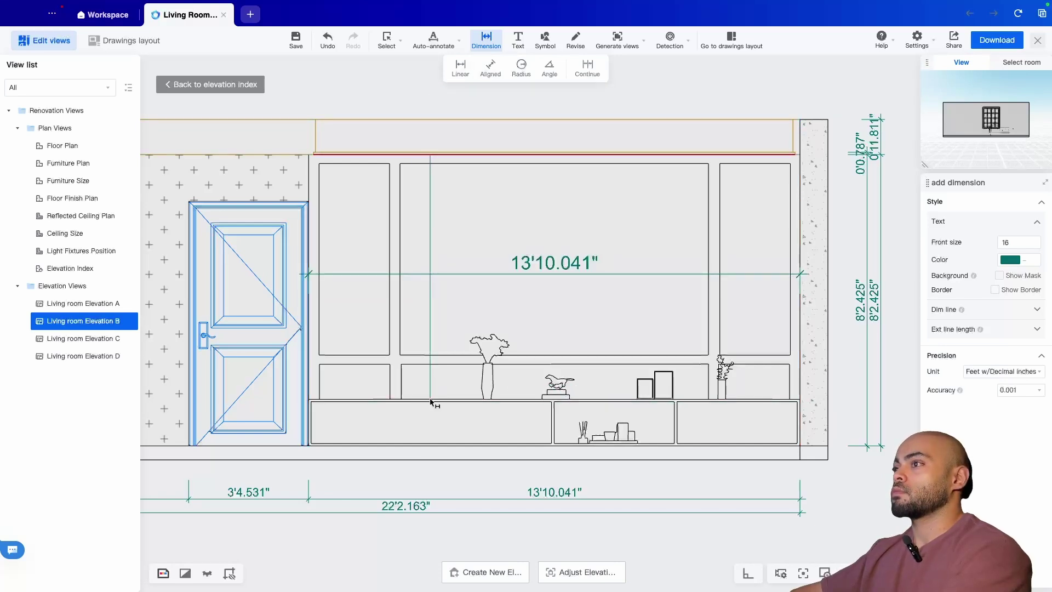
right_click(432, 448)
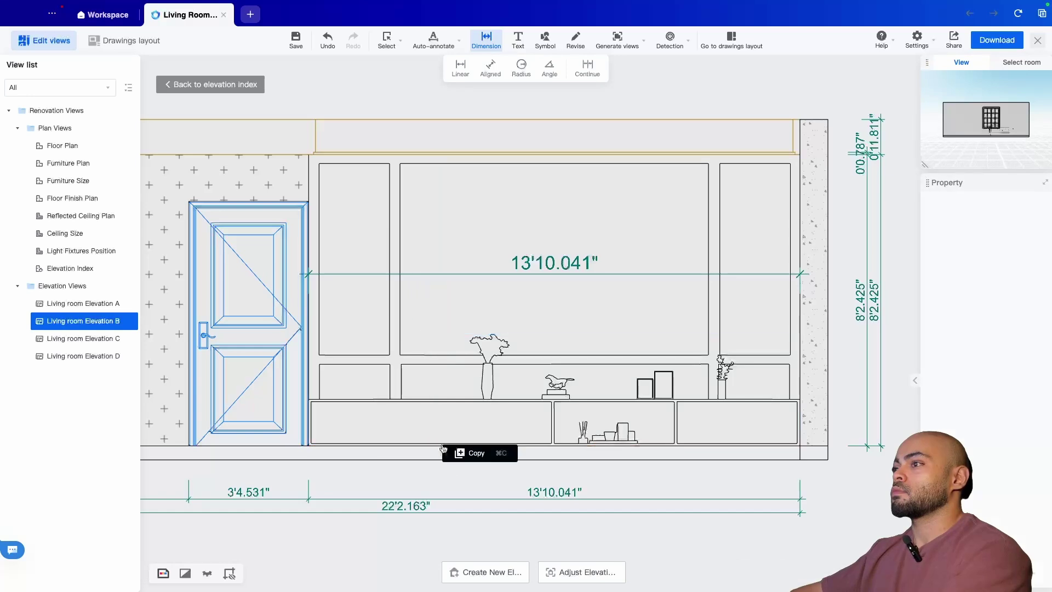
click(444, 449)
Add a vertical linear dimension to the media wall in Elevation B, from the ceiling moulding down to the floor line.
click(423, 158)
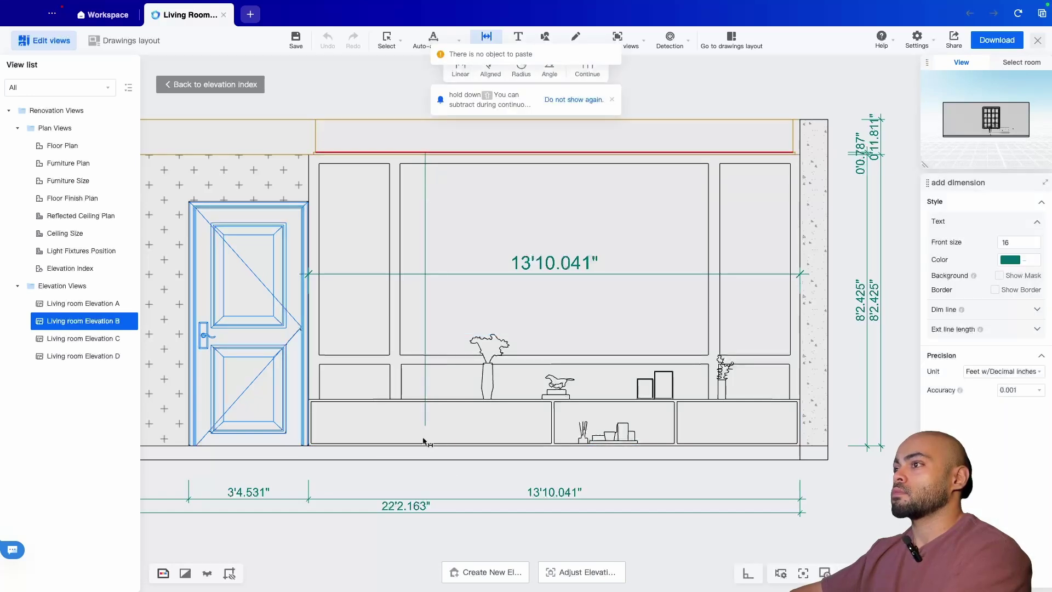
click(442, 421)
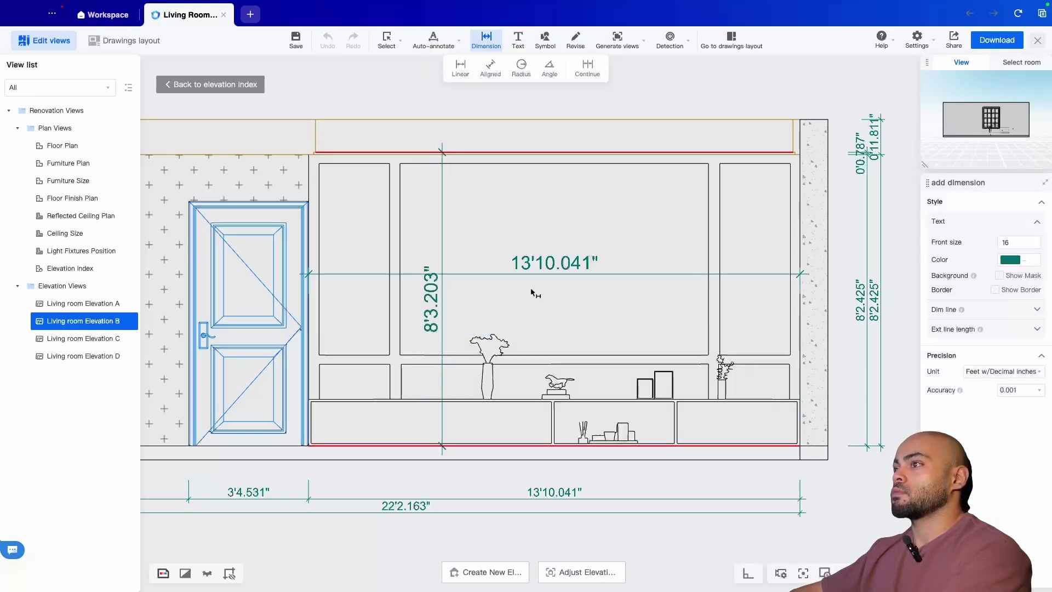
Open Living room Elevation C and add a horizontal linear dimension across the width of the front-facing chair beside the window.
scroll(540, 286, down, 2)
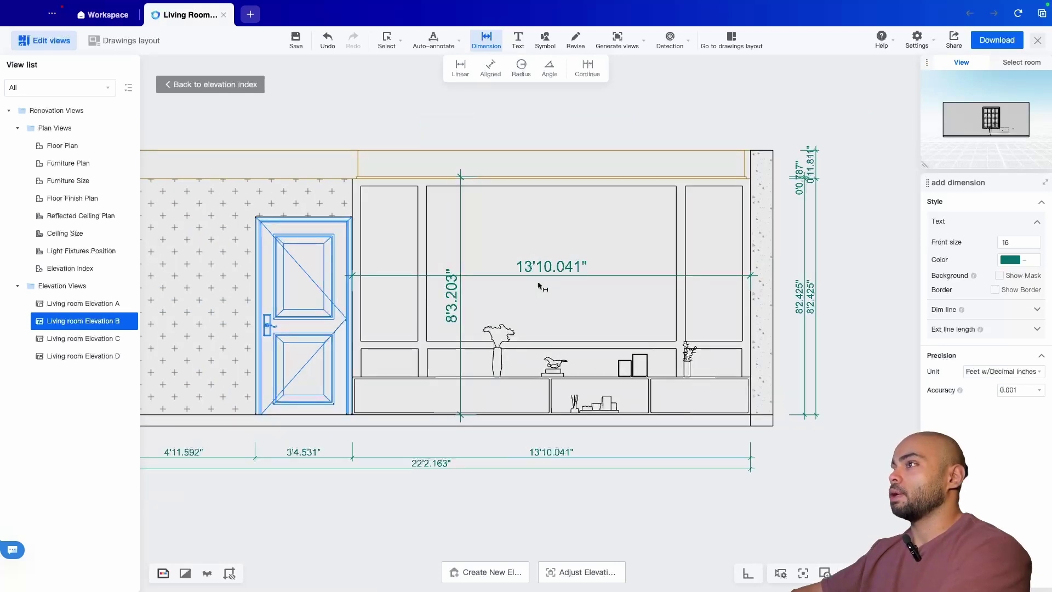
mouse_move(496, 494)
middle_down()
mouse_move(582, 488)
mouse_move(524, 488)
middle_up()
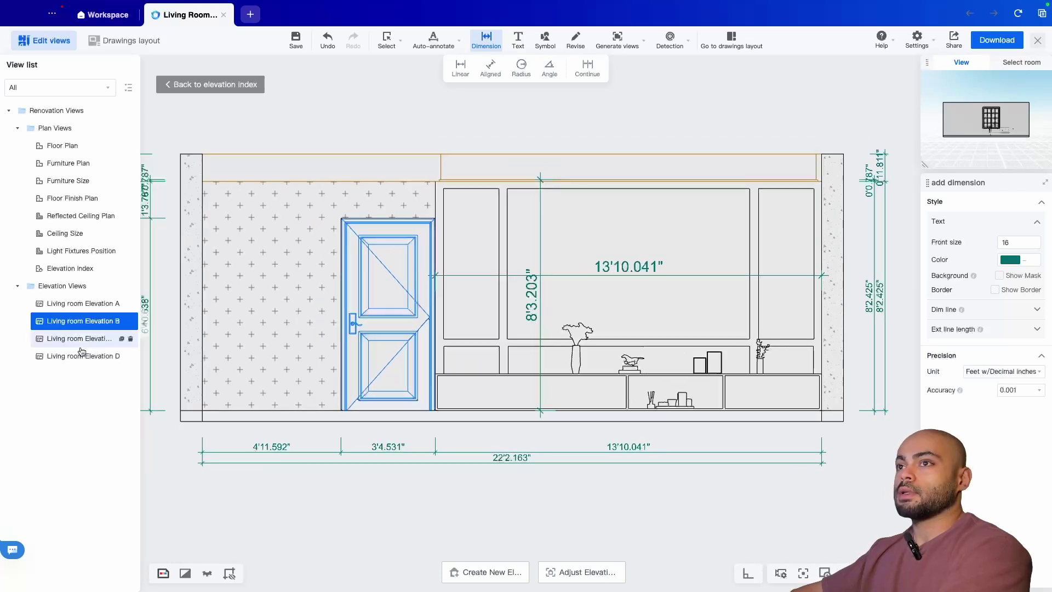
click(81, 343)
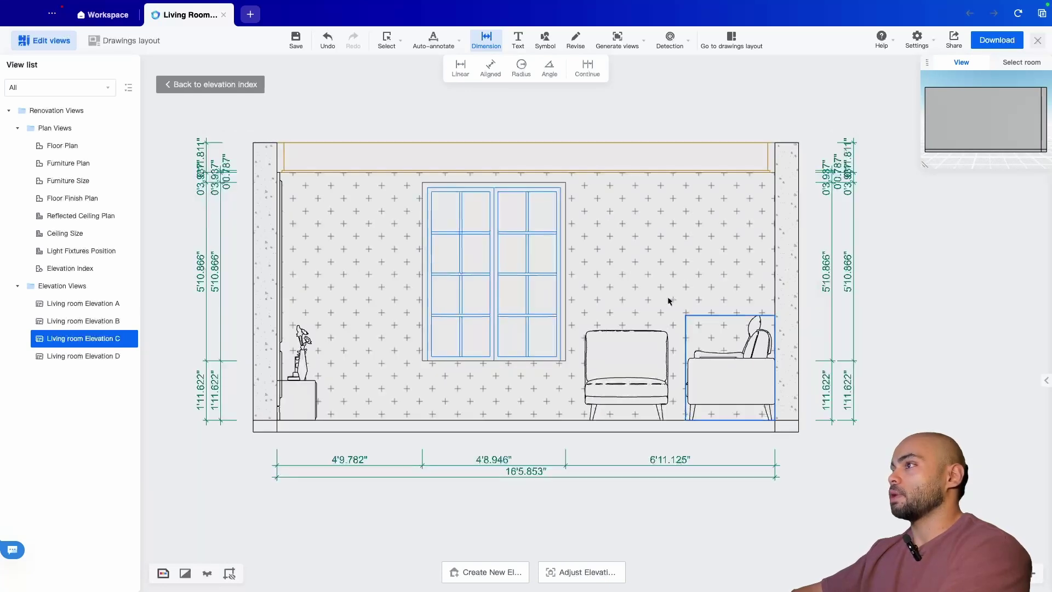
click(669, 301)
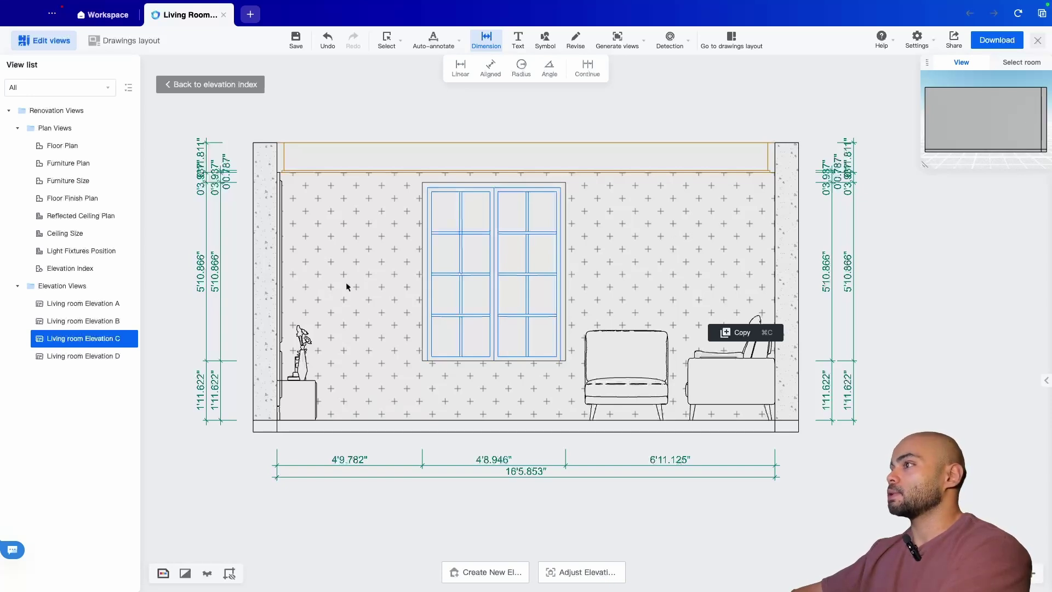
click(461, 68)
click(596, 366)
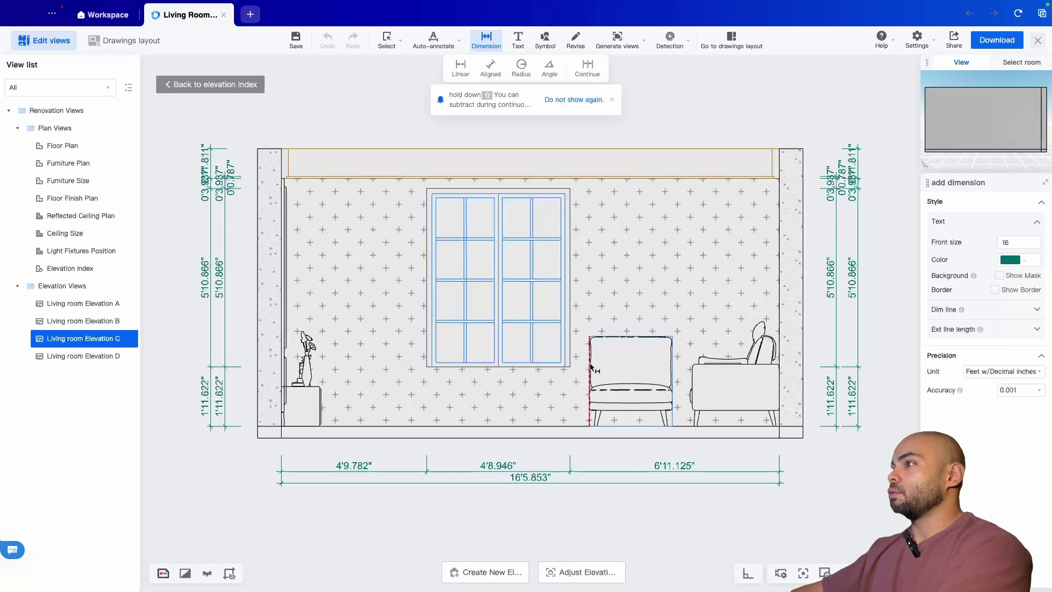
click(674, 371)
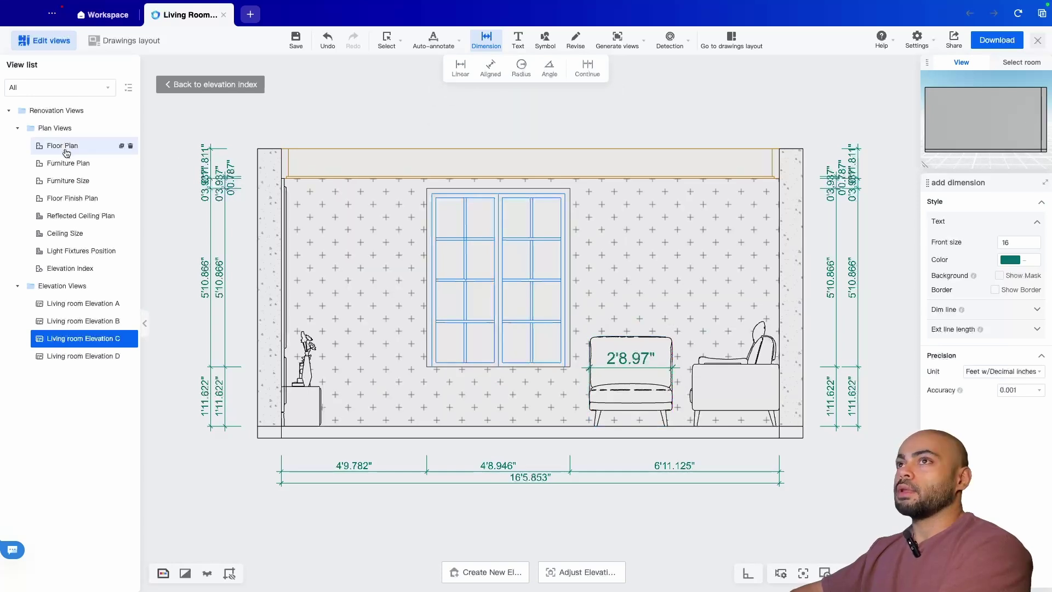
Open Living room Elevation A from the elevation views.
click(77, 303)
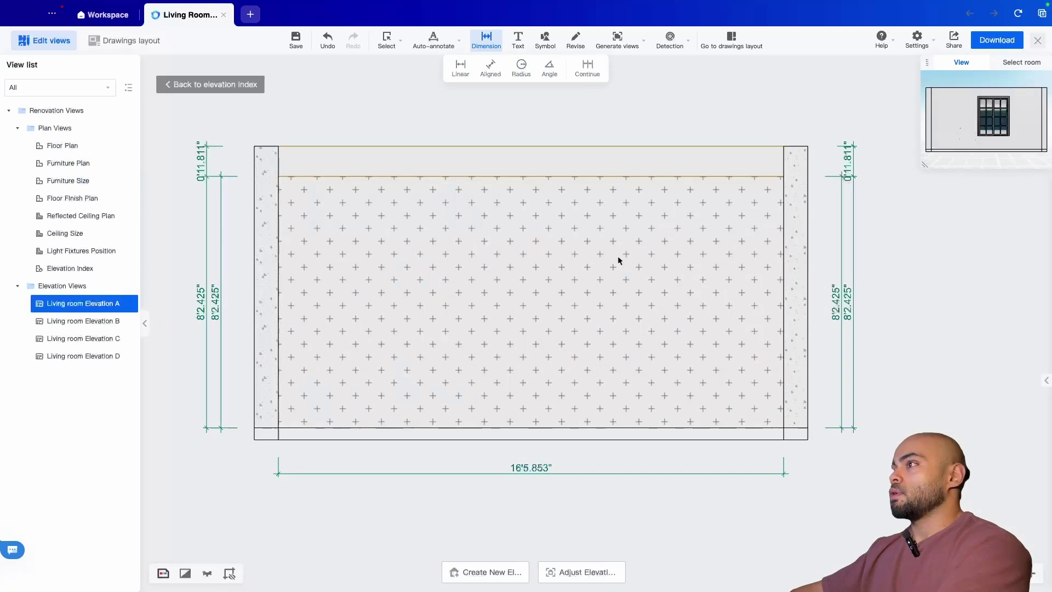